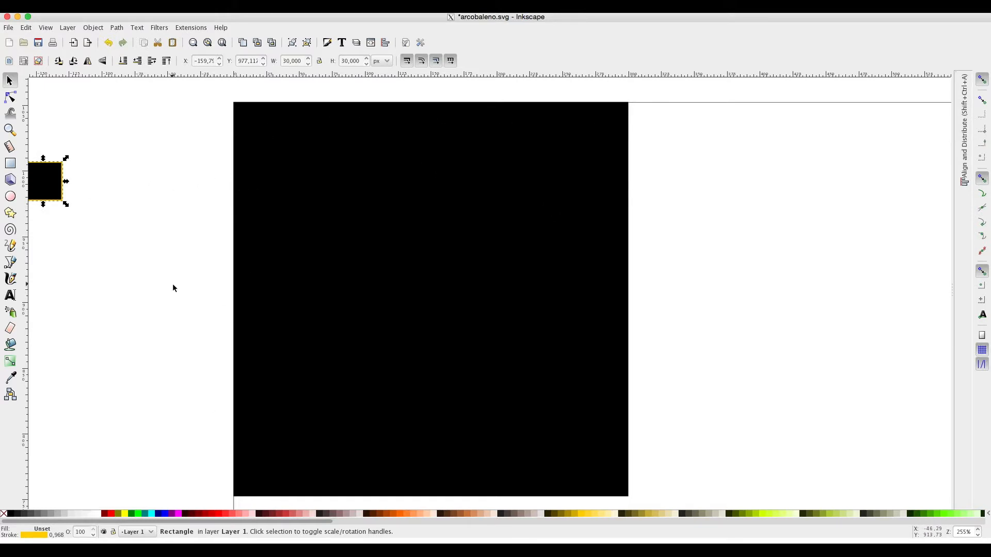
- Fill the large black square with the multicolour linear gradient 64272
click(528, 266)
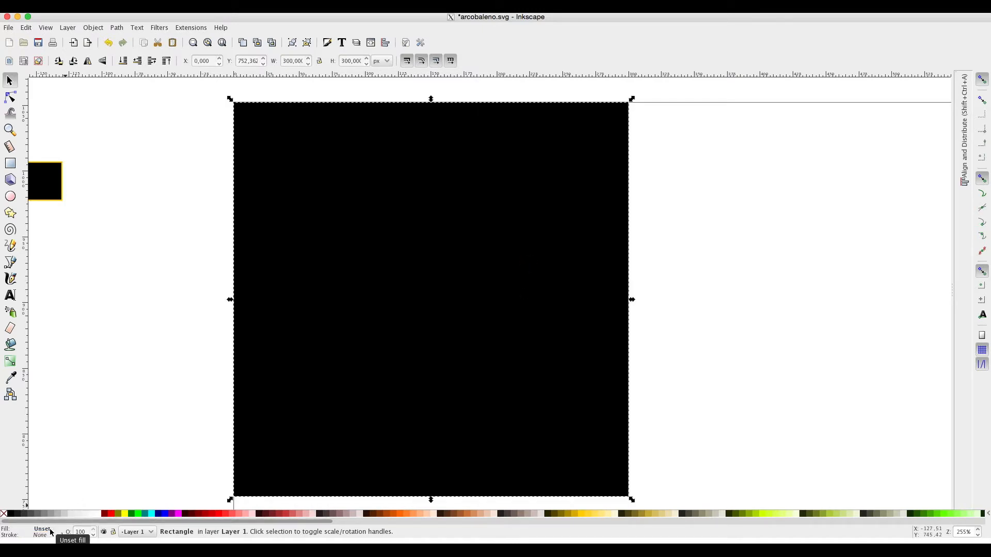
click(327, 42)
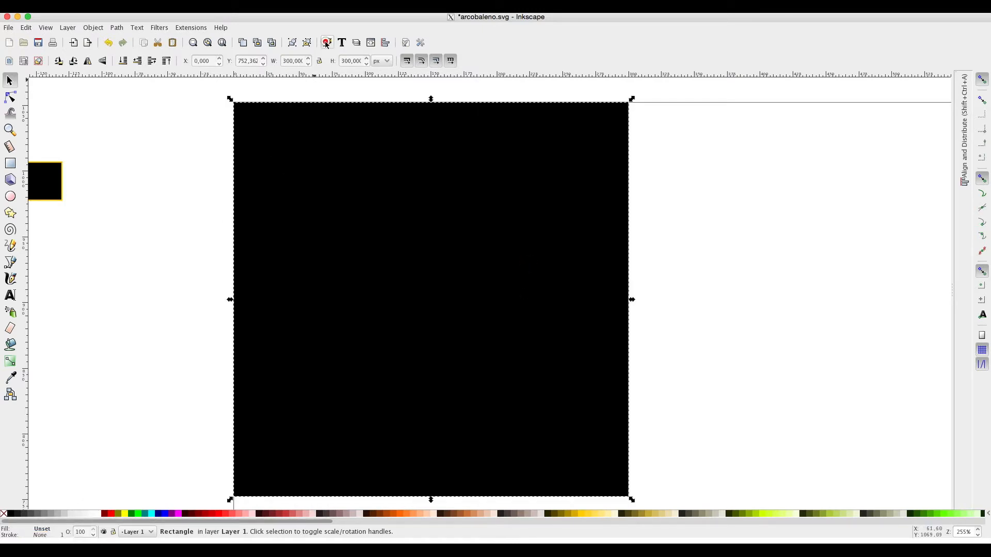
click(577, 117)
click(588, 117)
click(582, 172)
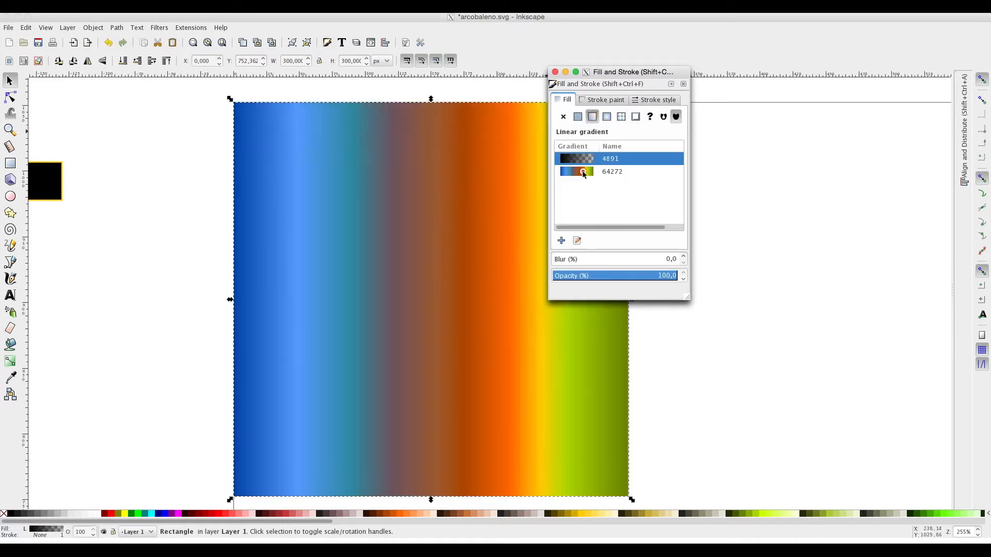
drag(653, 71, 814, 97)
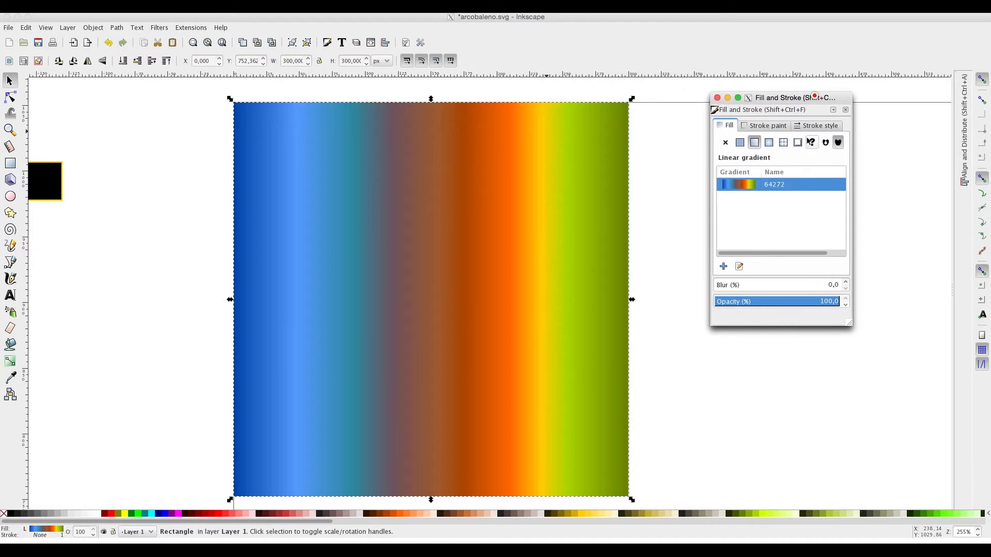
click(717, 98)
- Reorient the large square's gradient diagonally from its upper-left corner to its lower-right corner
click(10, 362)
drag(235, 300, 239, 101)
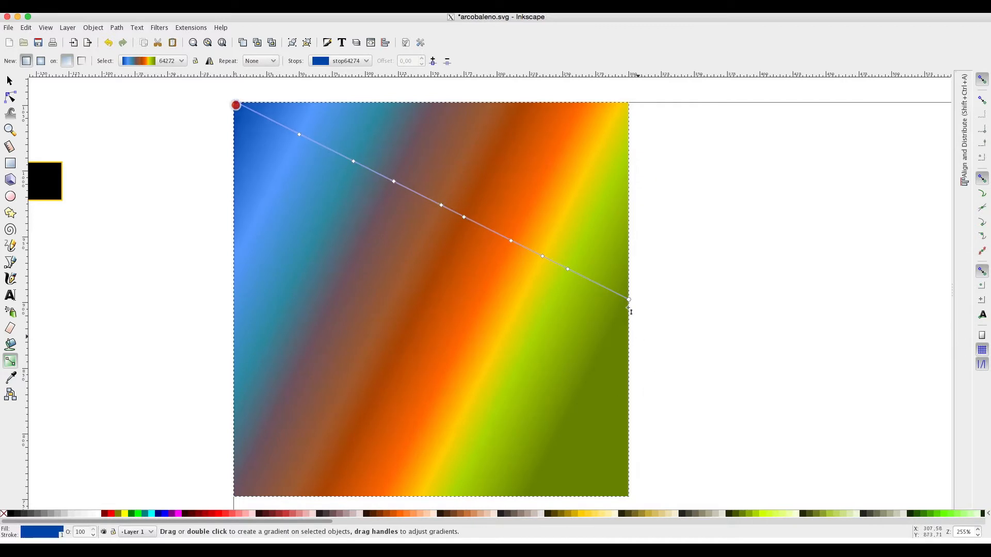
drag(629, 299, 627, 494)
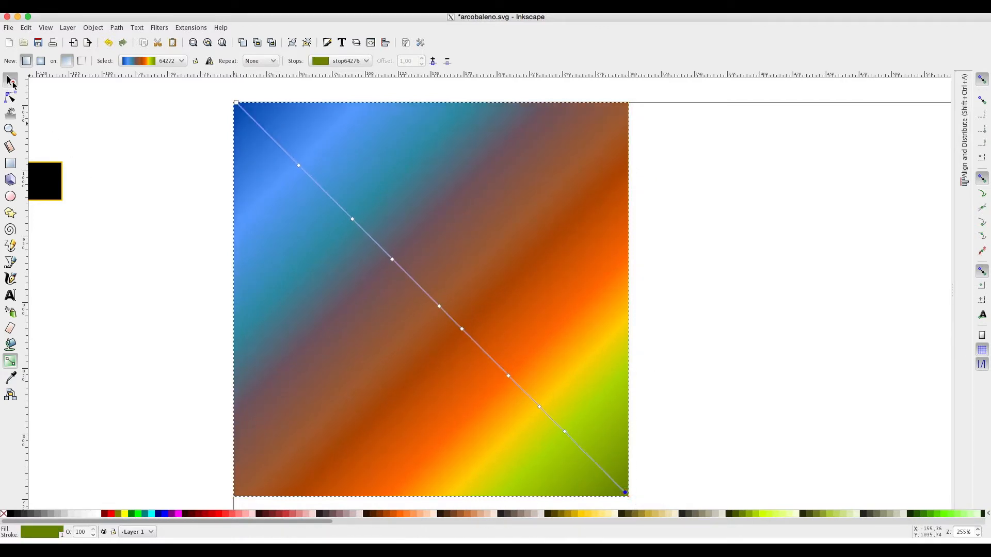
click(10, 82)
- Align the small black square's left and top edges with the page, at the large square's upper-left corner
drag(293, 521, 245, 518)
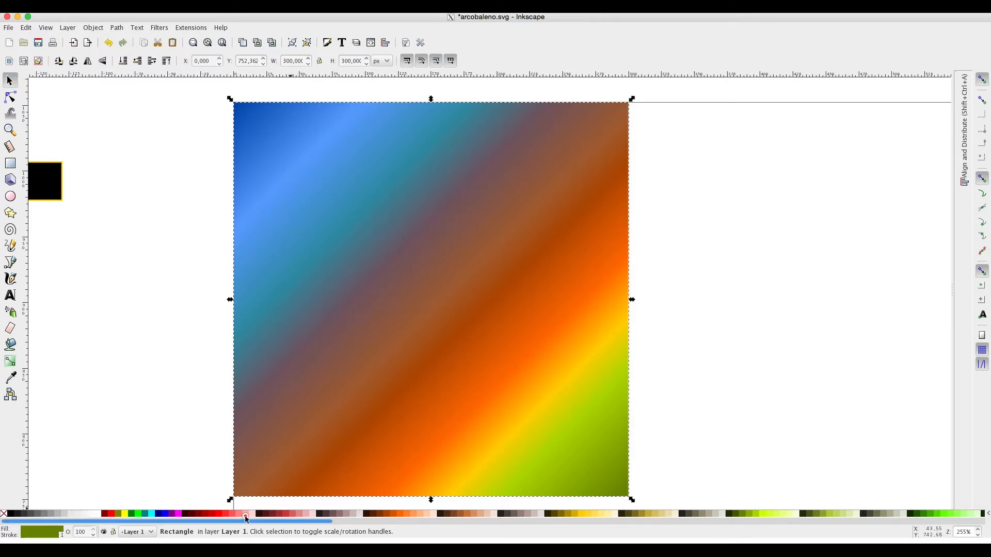
scroll(139, 305, left, 2)
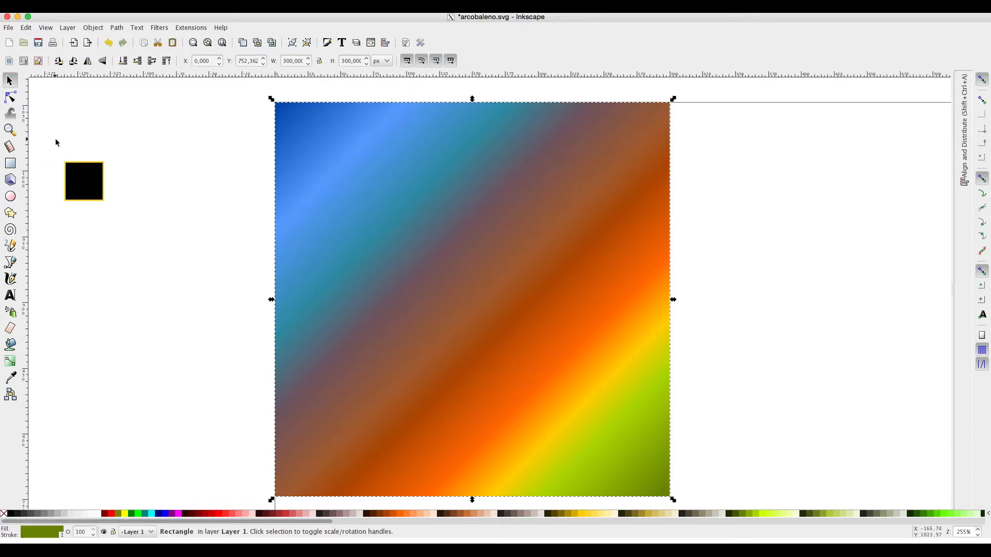
click(79, 181)
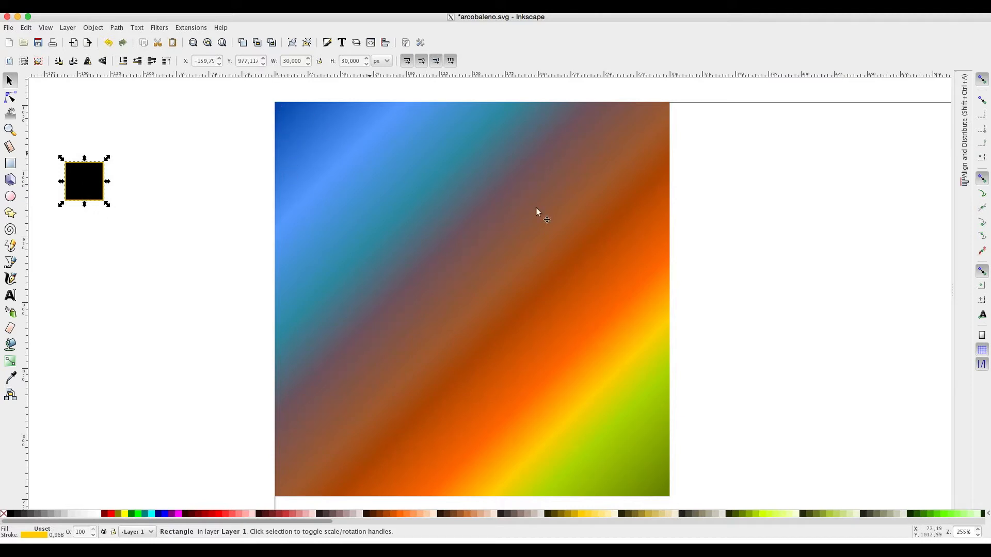
click(962, 158)
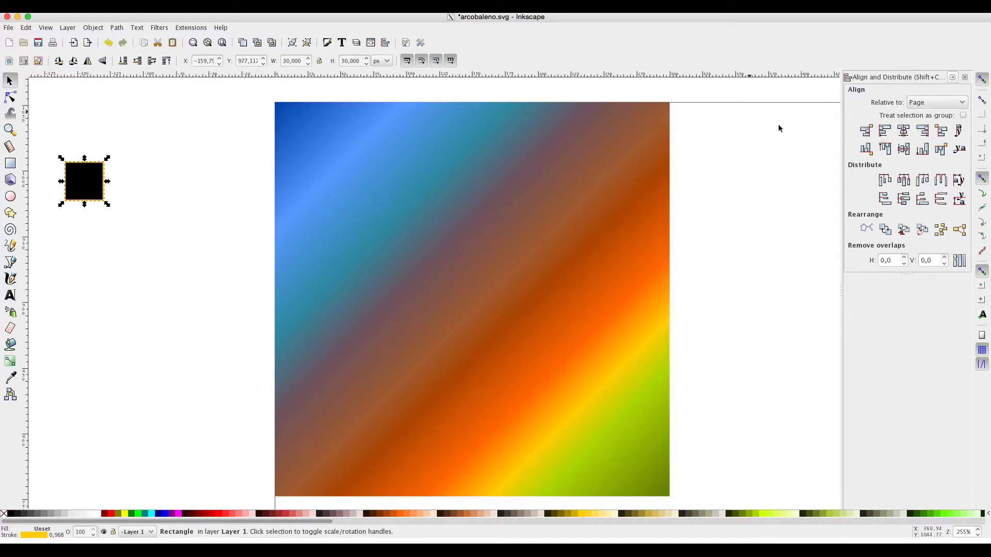
click(884, 130)
click(887, 152)
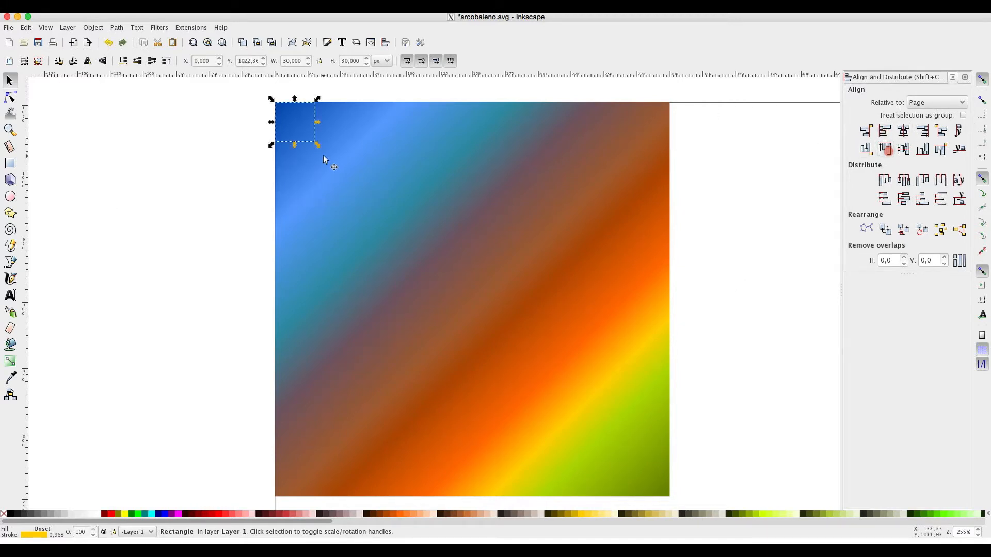
- Lower the gradient square to the bottom of the stacking order, beneath the small square
click(237, 189)
click(290, 117)
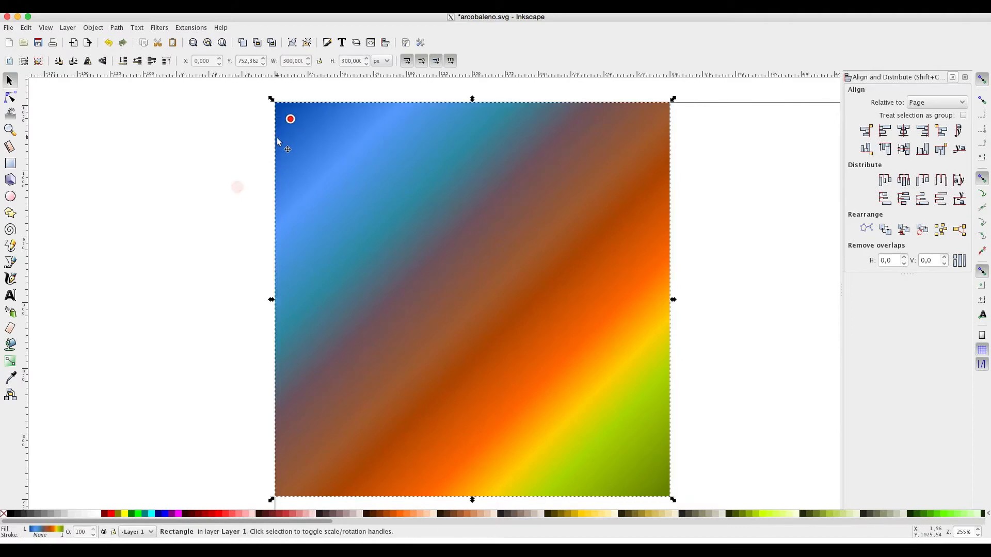
click(123, 61)
- Reset the tiled clone settings and clone the small square over 300 × 300 px, tracing the drawing's R value into presence and color
click(288, 123)
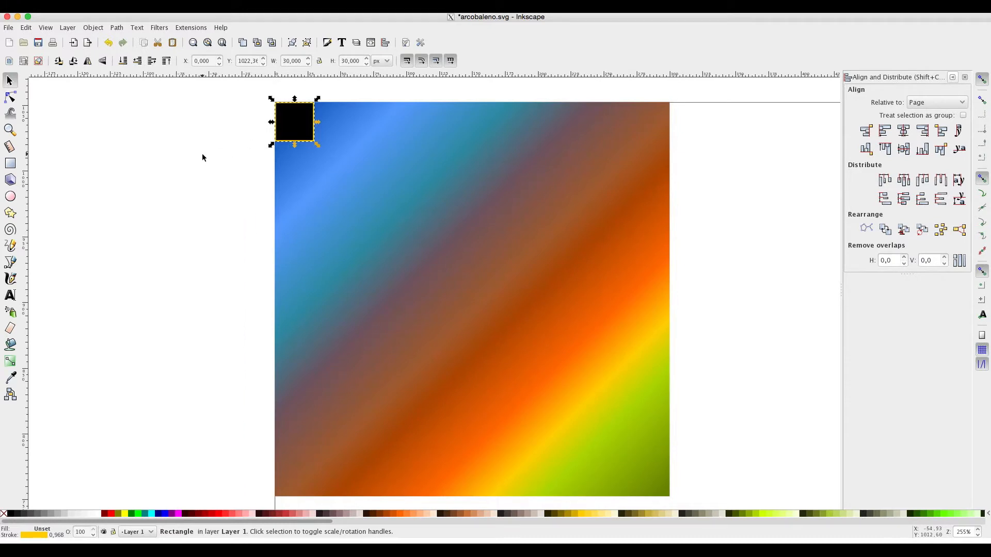
click(27, 28)
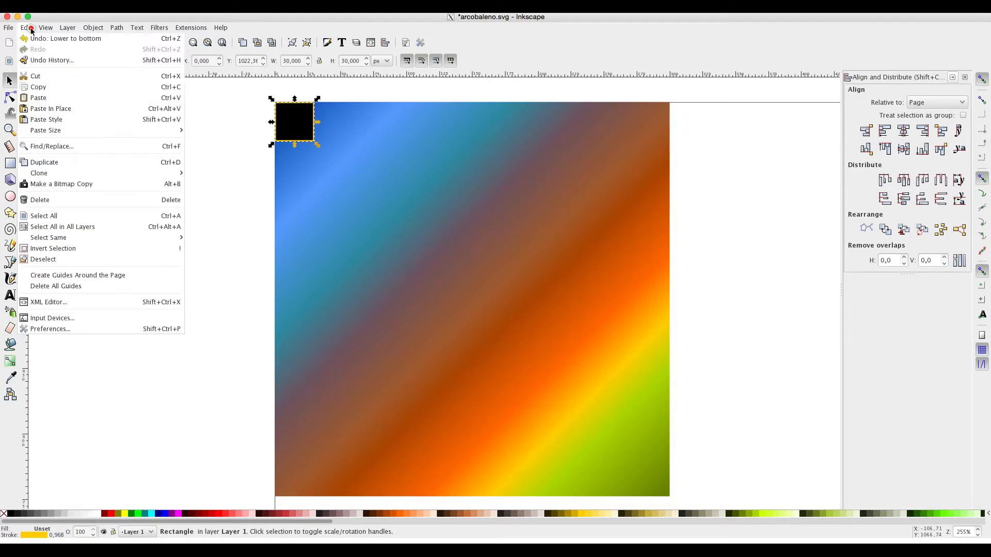
mouse_move(47, 177)
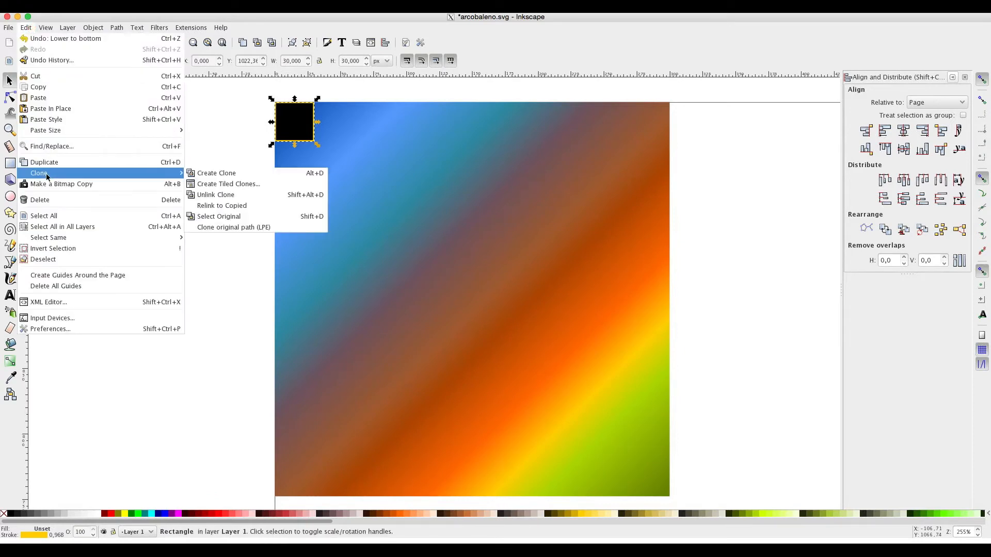
click(230, 184)
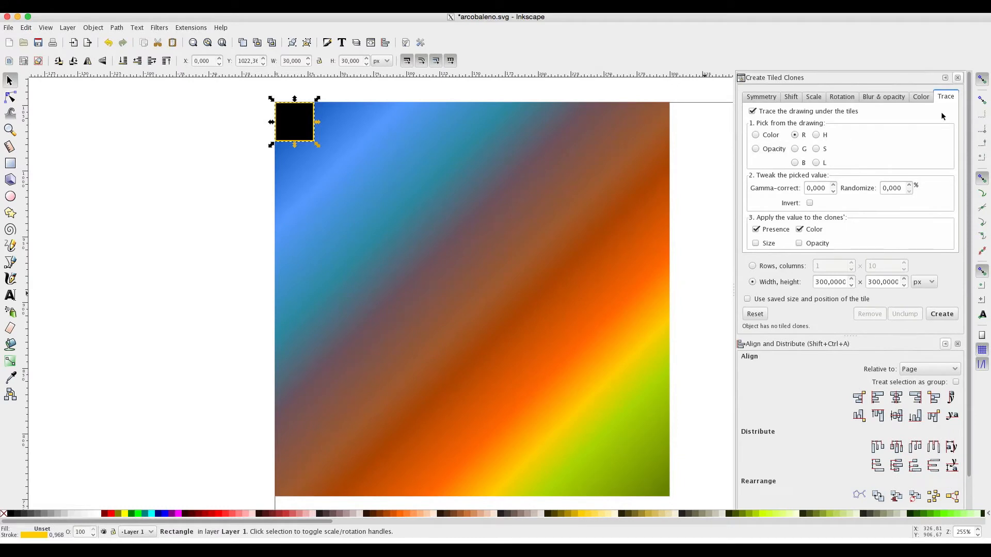
click(755, 314)
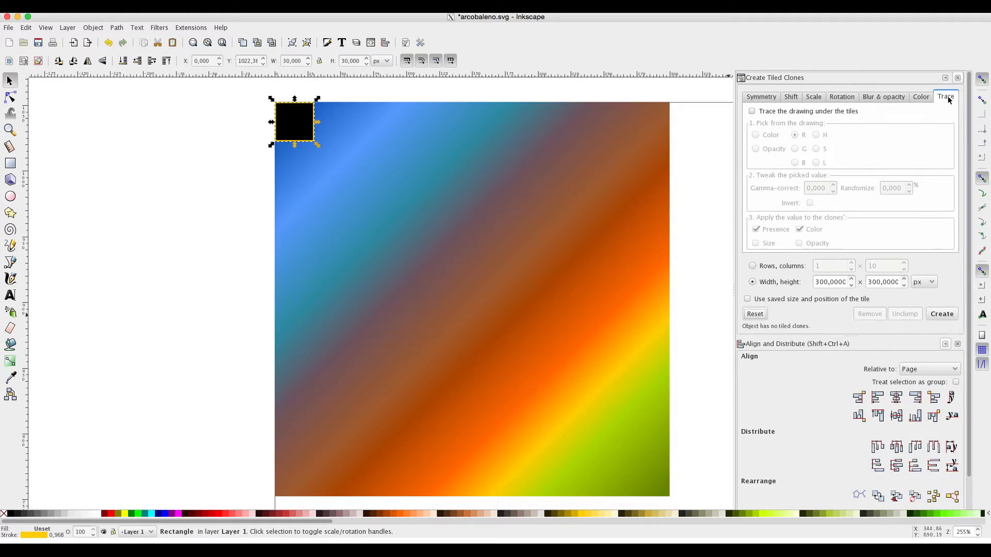
click(753, 112)
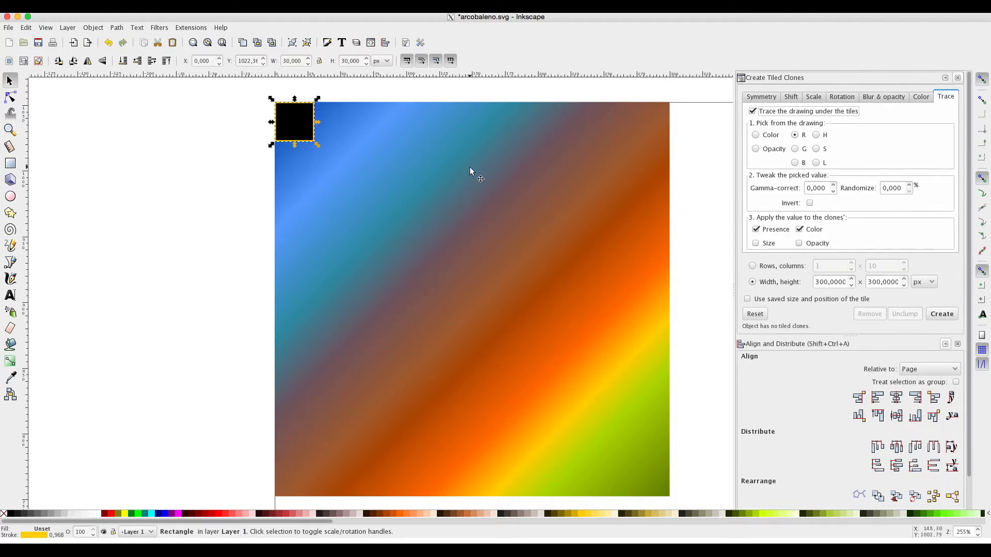
click(942, 315)
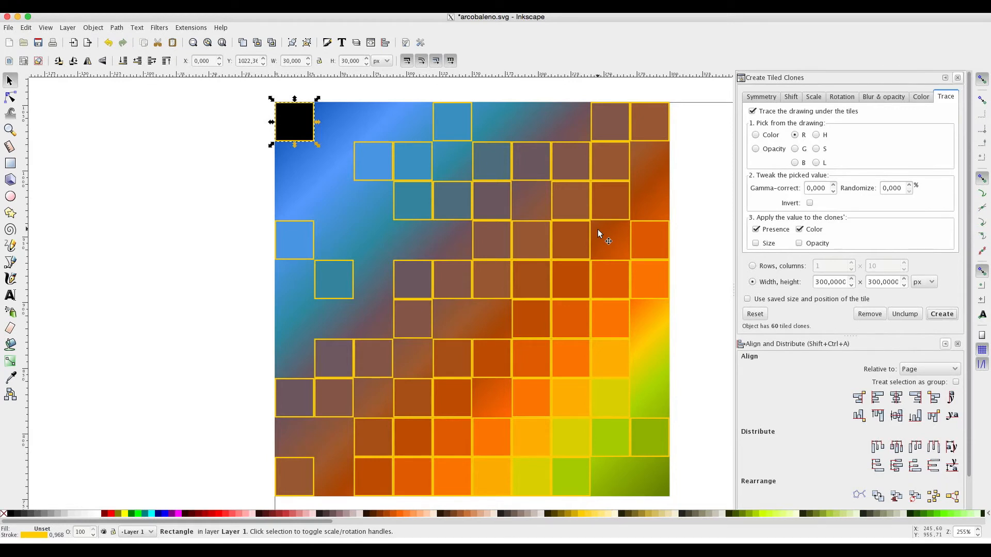
- Move the original small black square off the clone grid, outside the page beyond the gradient square's left edge
key(minus)
key(minus)
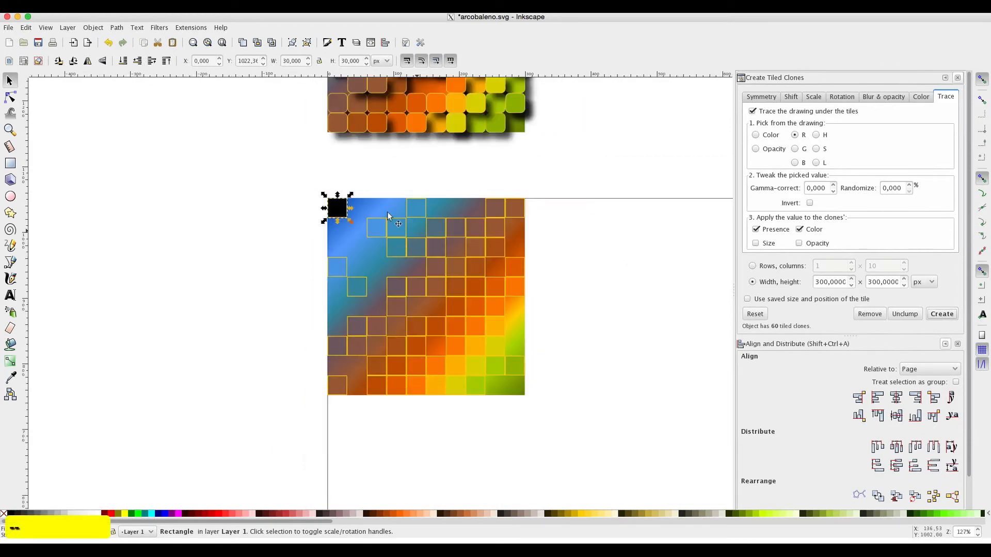
drag(333, 206, 235, 191)
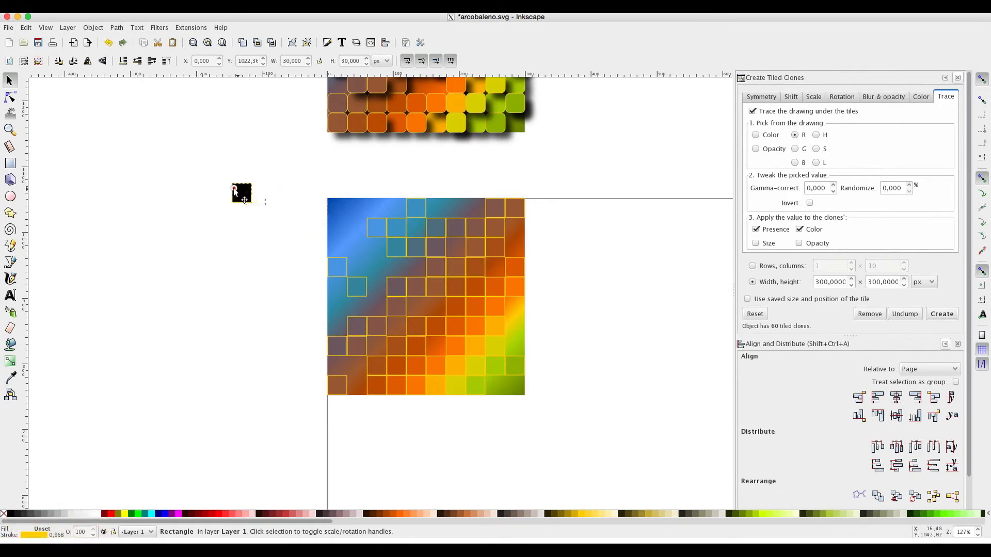
- Group all the tiled clones without the gradient background and move the group to the right of the gradient square
drag(310, 182, 549, 422)
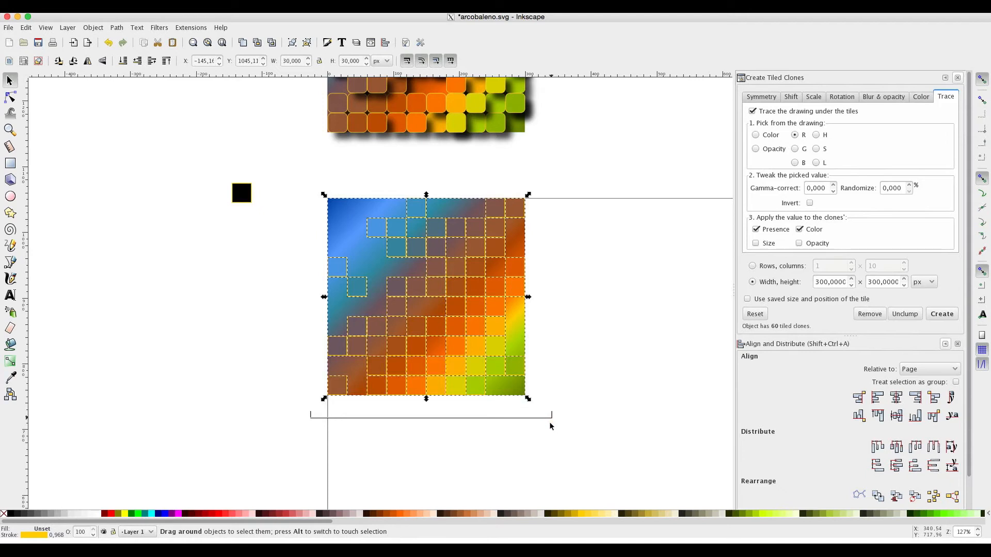
shift+click(346, 228)
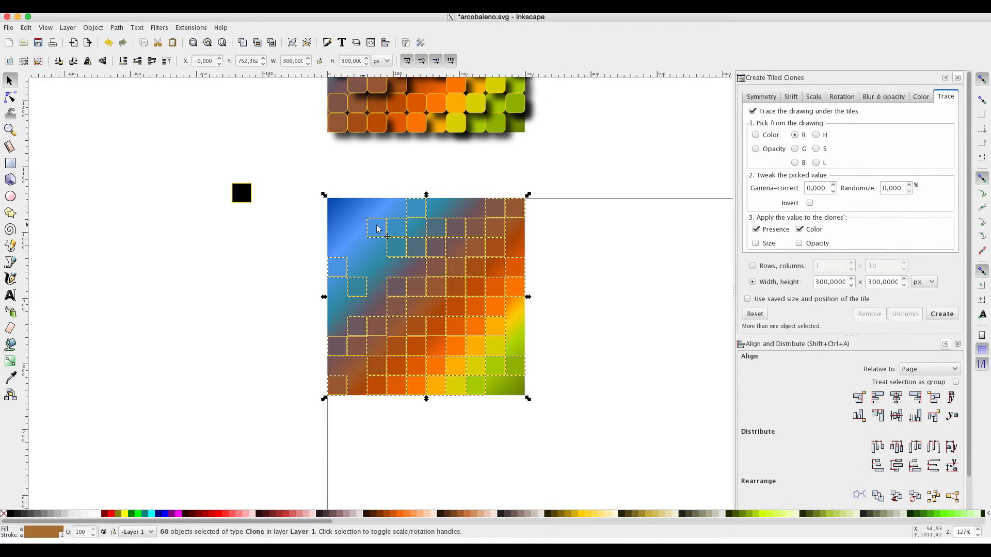
key(ctrl)
key(ctrl+g)
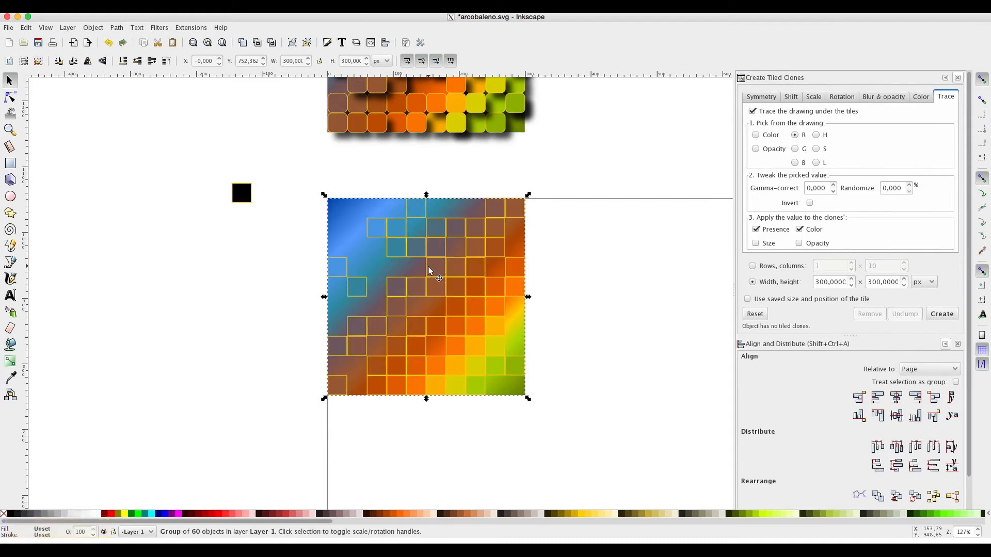
mouse_move(428, 266)
mouse_down()
mouse_move(487, 294)
mouse_move(604, 295)
mouse_up()
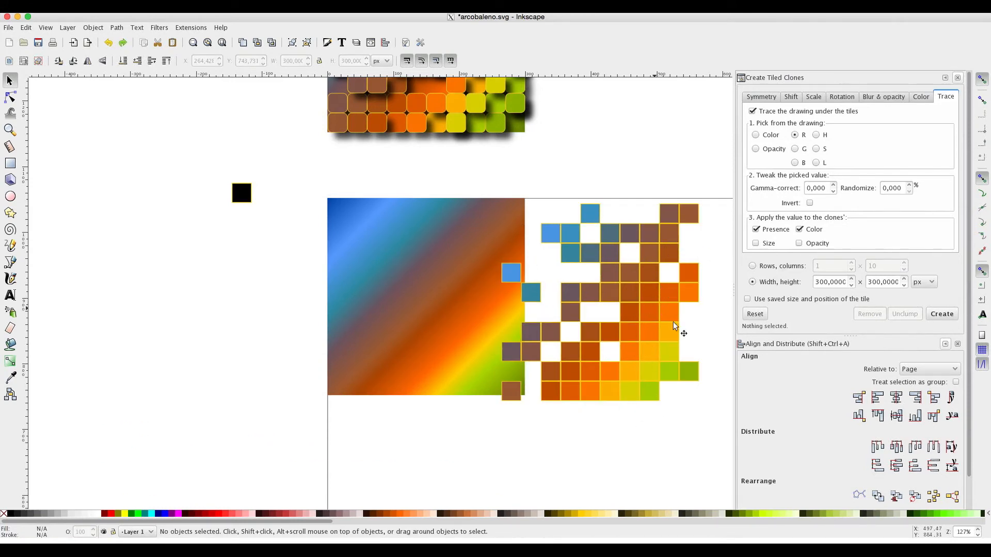
- Duplicate the clone group and apply a black fill and black stroke to the copy
click(643, 391)
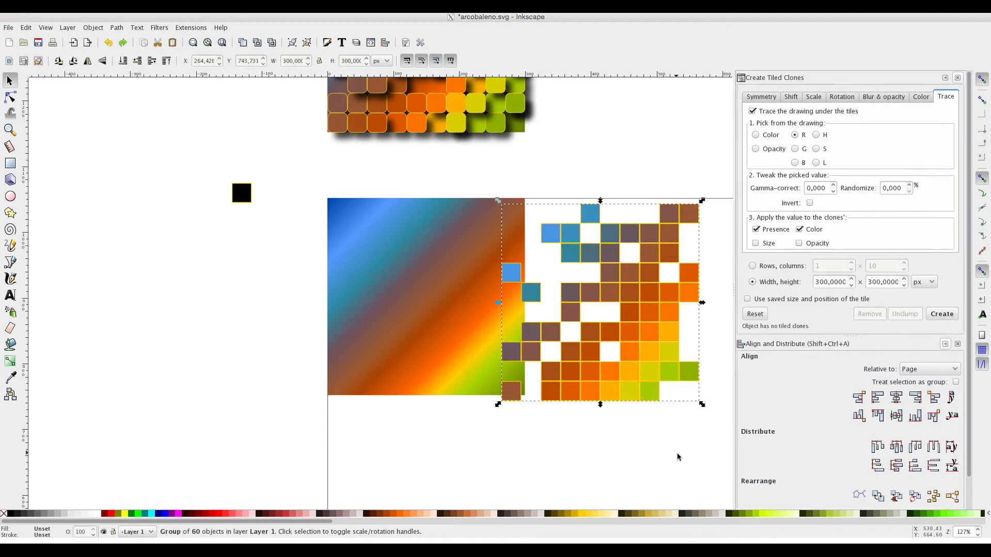
key(ctrl+d)
key(ctrl+d)
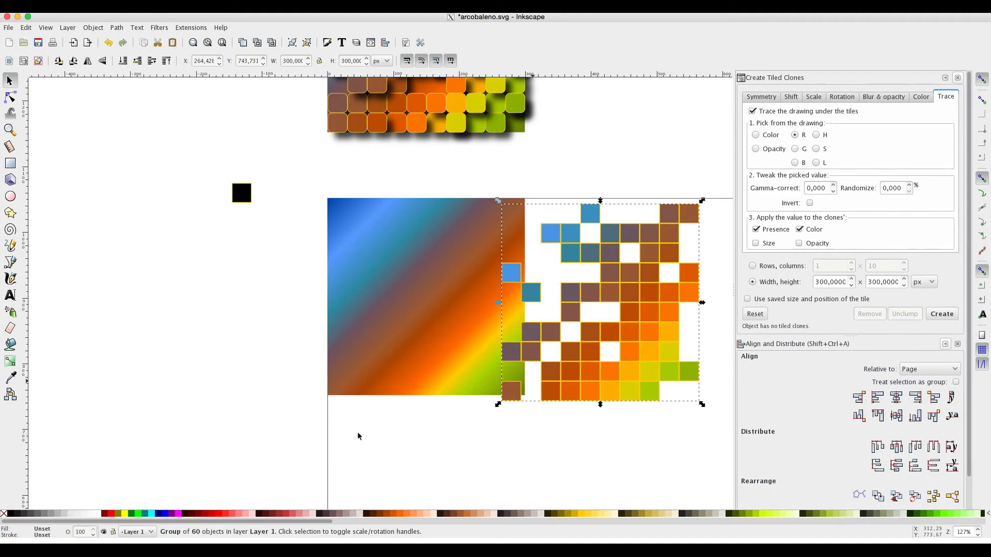
click(10, 513)
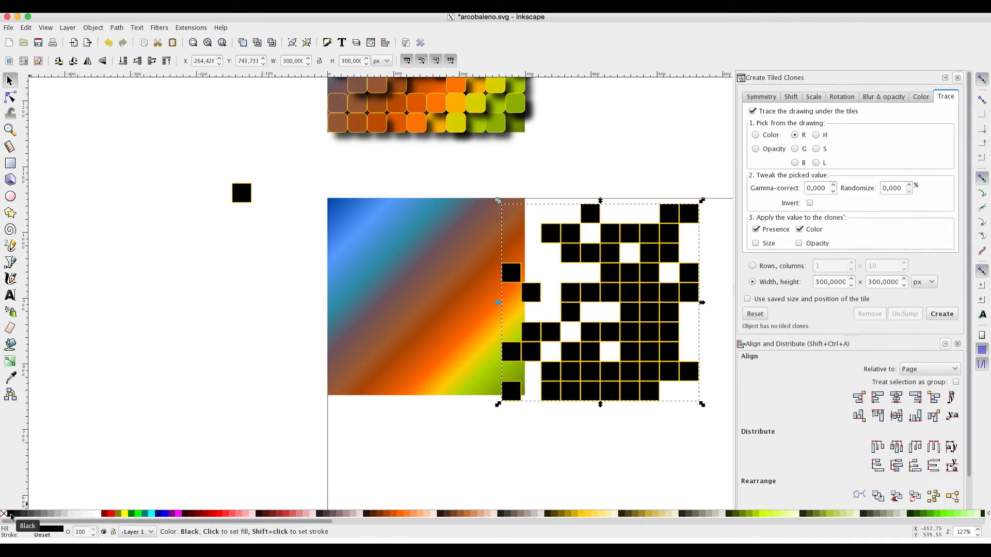
key(shift)
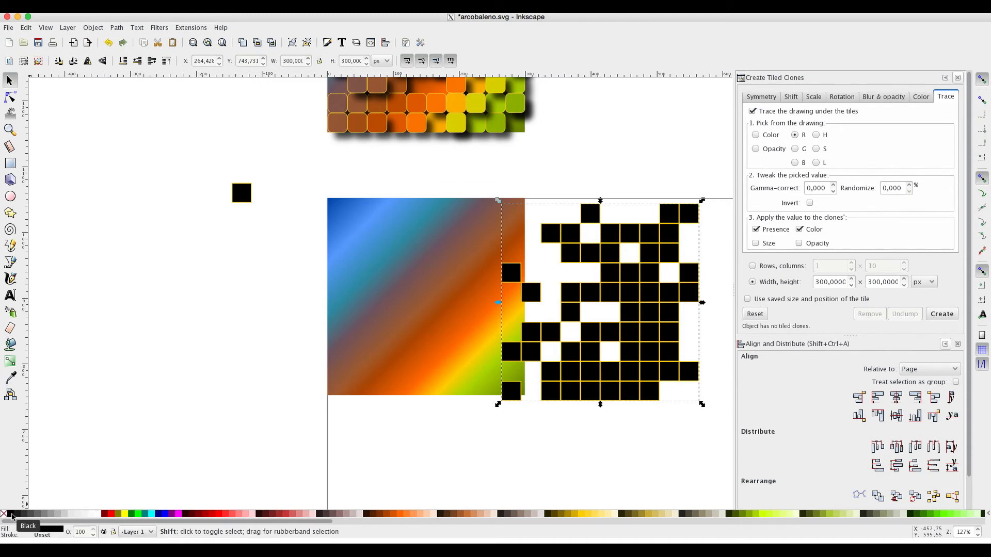
shift+click(12, 516)
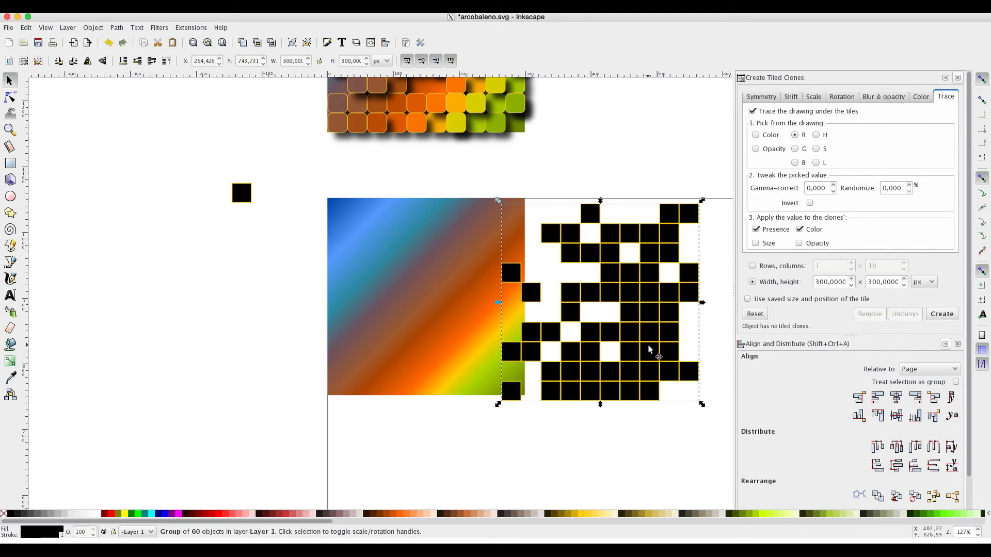
- Move the black copy to the left of the gradient square and ungroup it into separate clones
drag(649, 350, 243, 404)
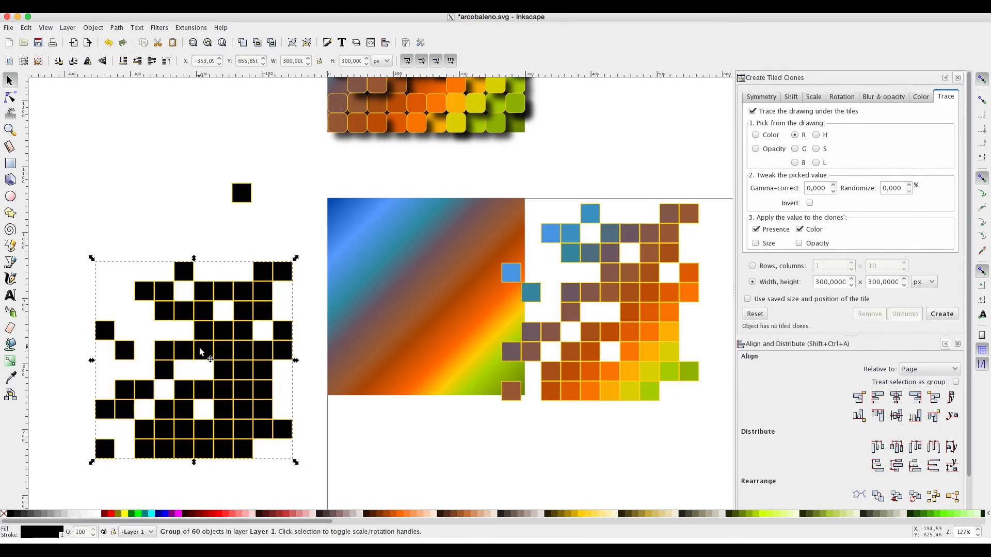
key(ctrl+shift+g)
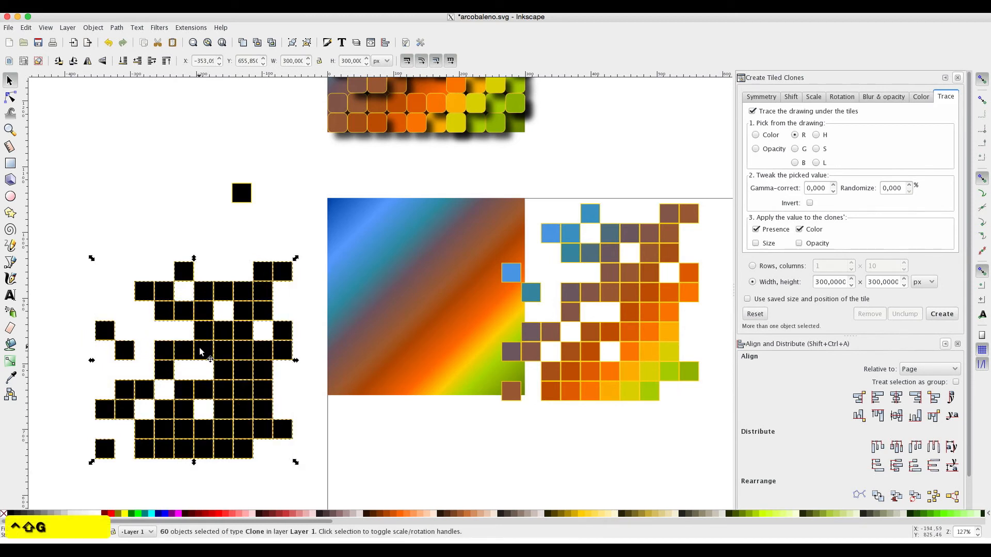
click(111, 222)
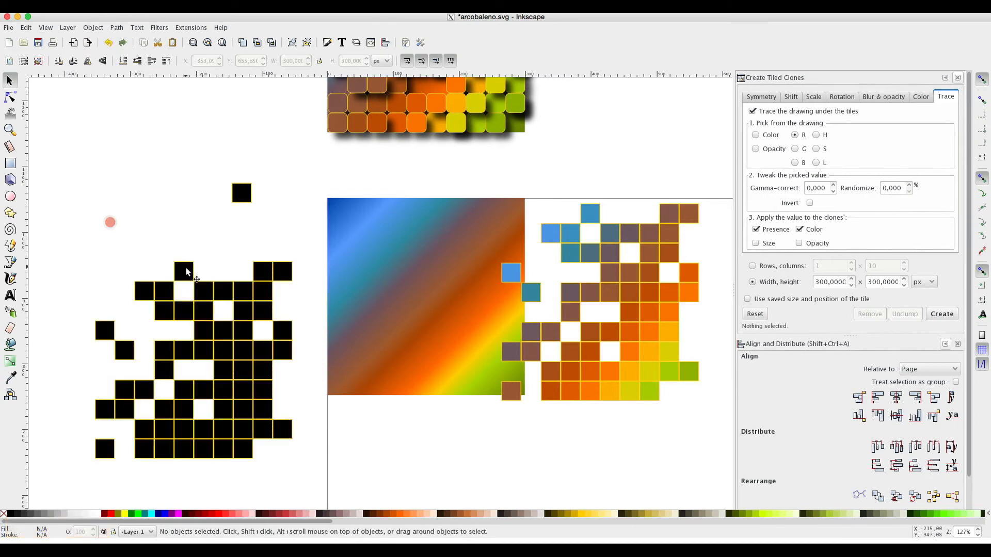
click(186, 268)
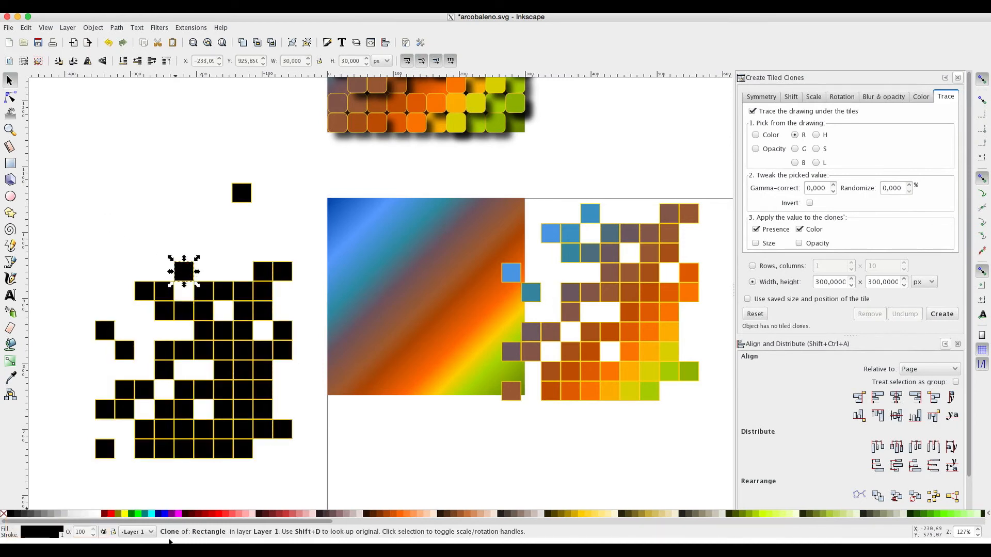
click(102, 227)
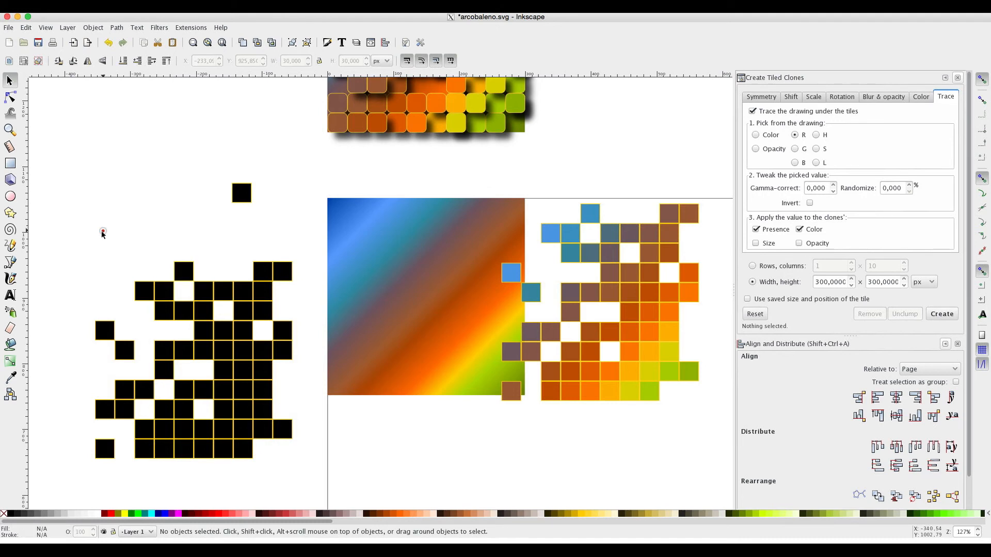
- Unlink all the black clones beside the gradient square from their original, making them standalone squares
mouse_move(67, 227)
mouse_down()
mouse_move(237, 461)
mouse_move(303, 475)
mouse_up()
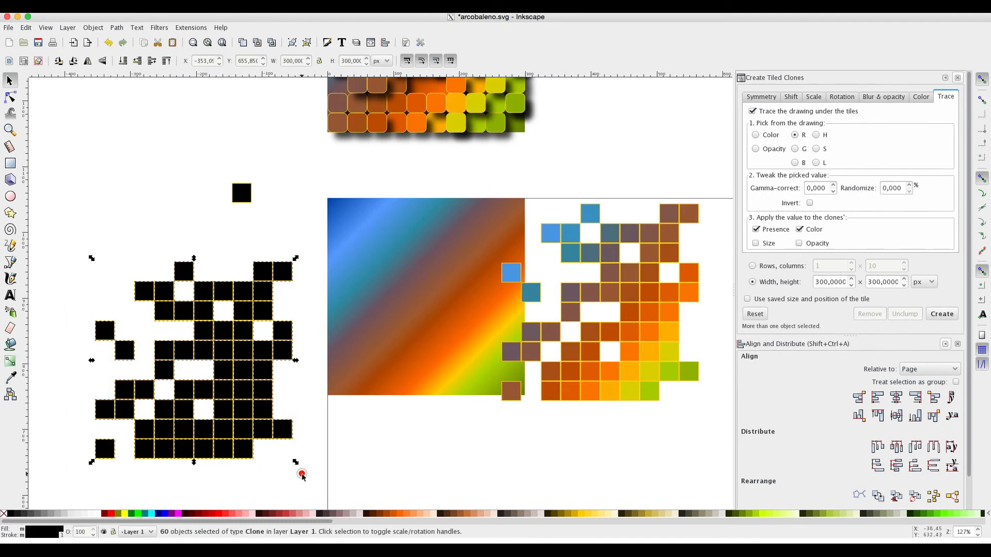
click(25, 28)
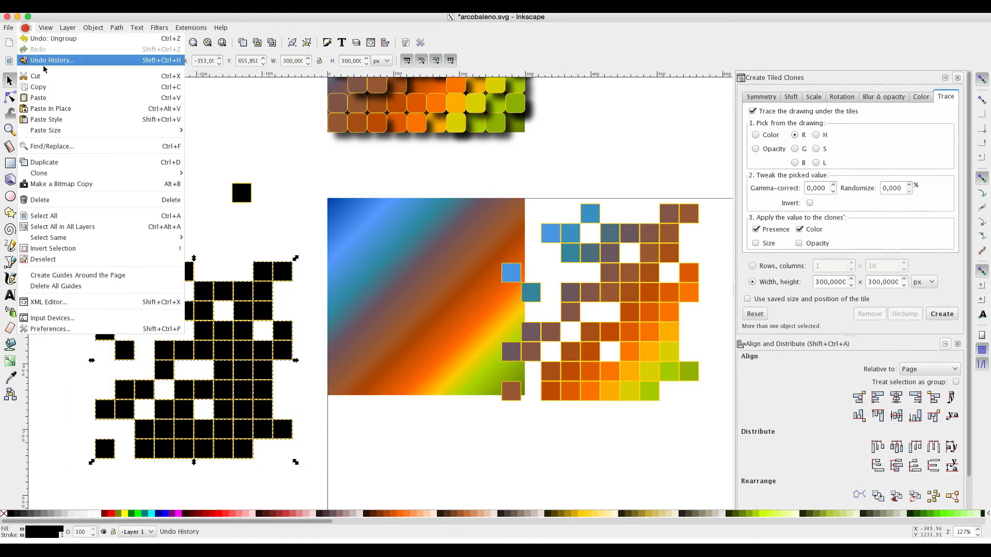
mouse_move(113, 174)
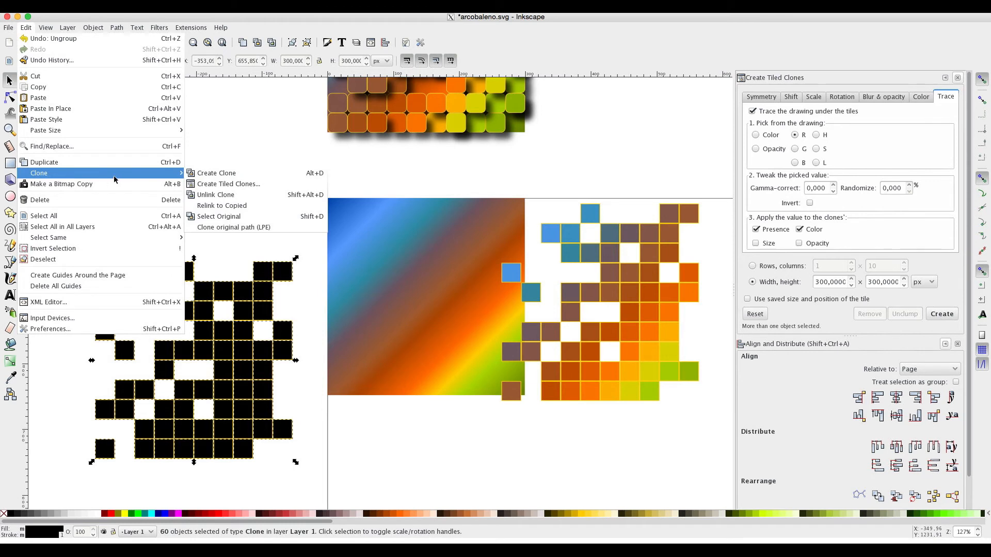
click(206, 195)
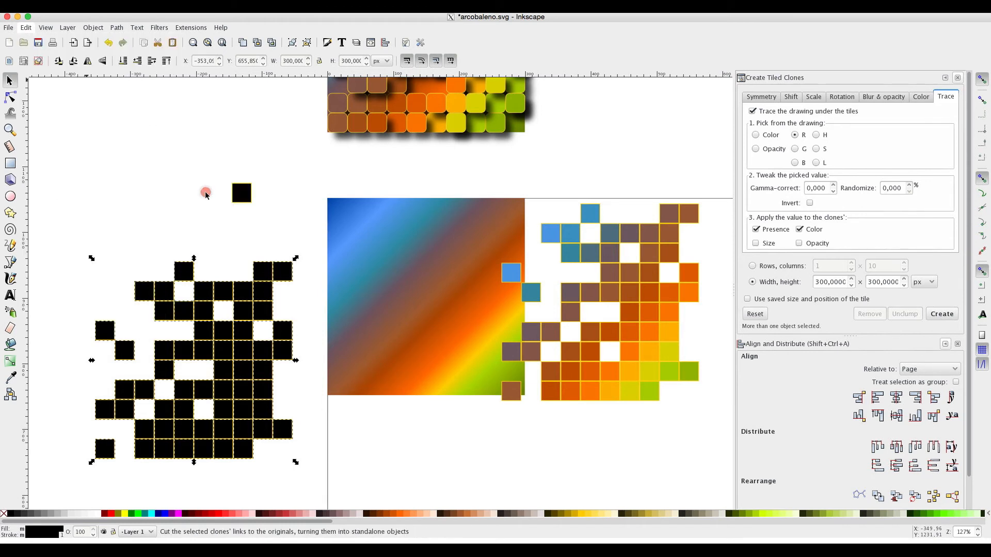
click(171, 190)
click(187, 272)
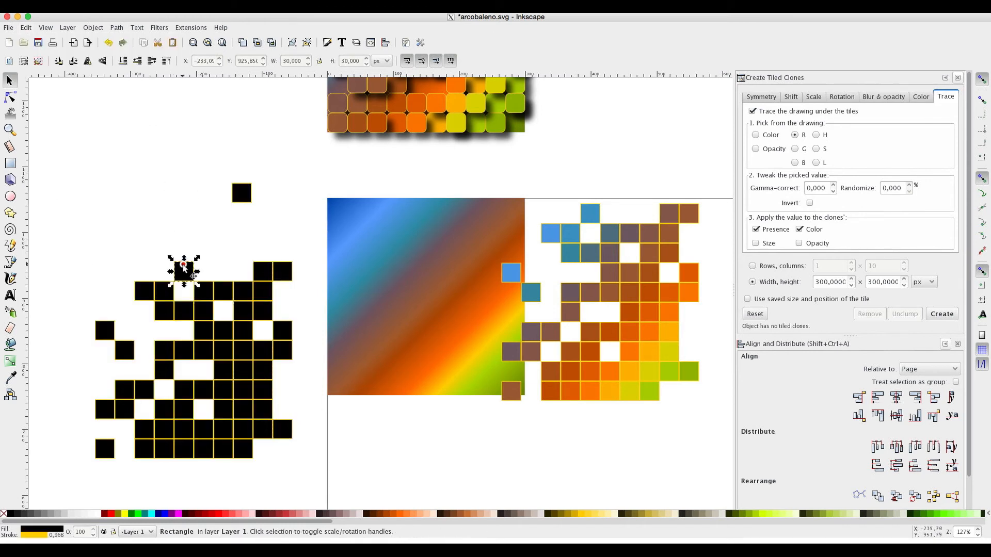
click(182, 410)
click(223, 421)
- Apply a black stroke to all the unlinked black squares and group them
drag(75, 221, 316, 473)
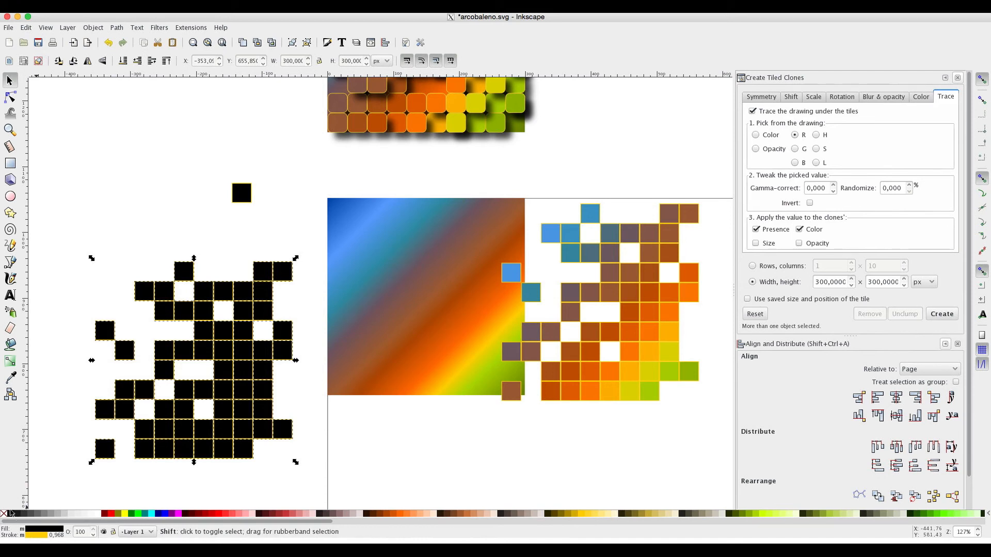
shift+click(11, 514)
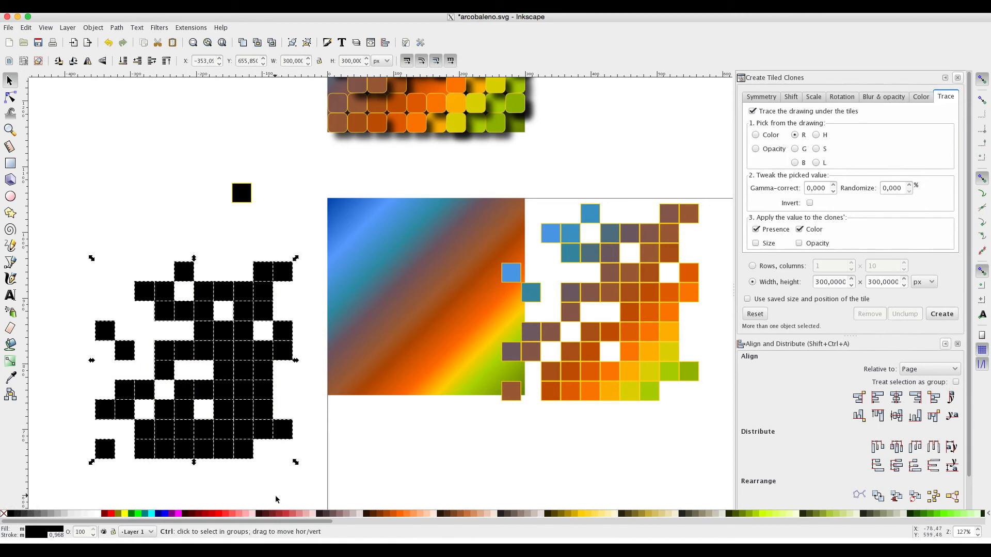
key(ctrl+g)
- Centre the black group horizontally and vertically on the coloured tile group, aligning relative to the last selected object
drag(246, 359, 670, 311)
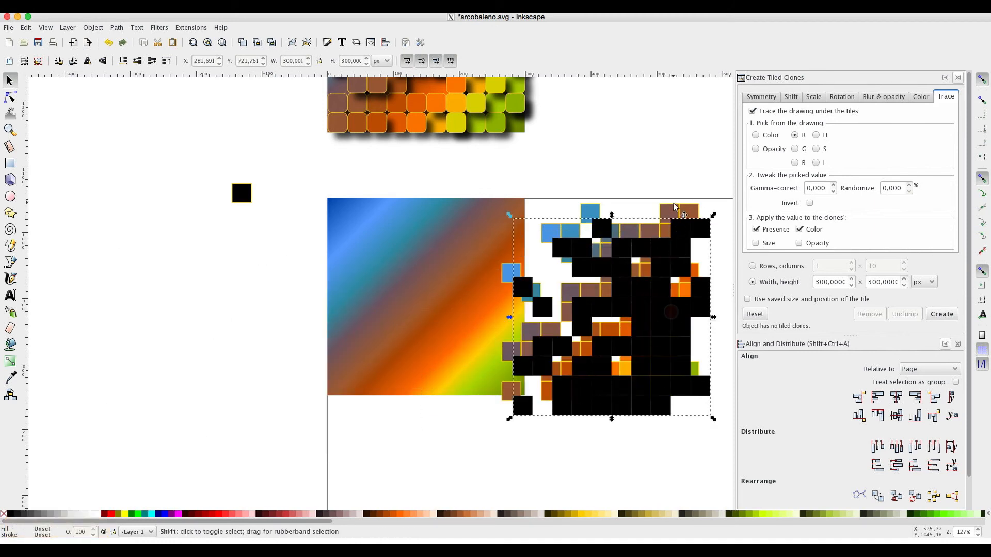
shift+click(680, 207)
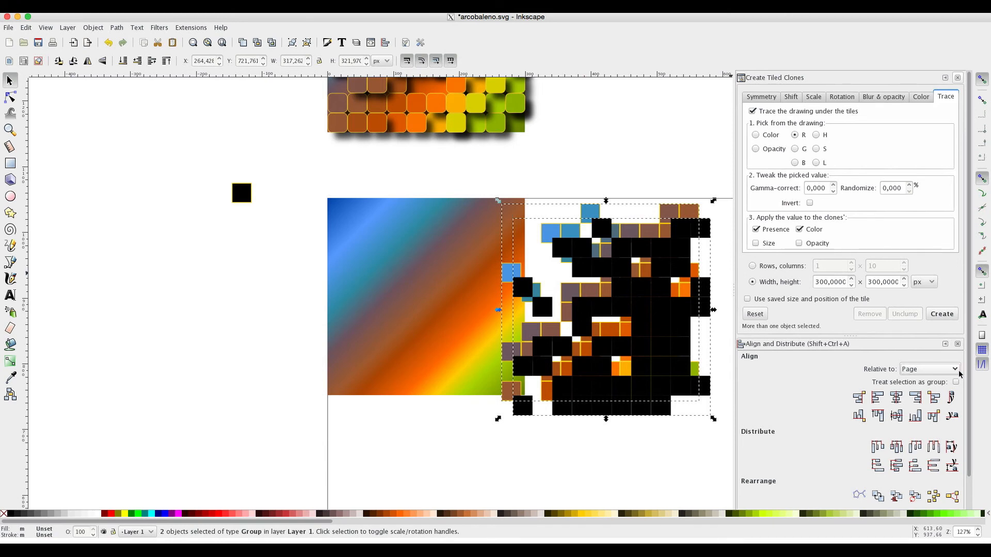
click(936, 371)
click(931, 317)
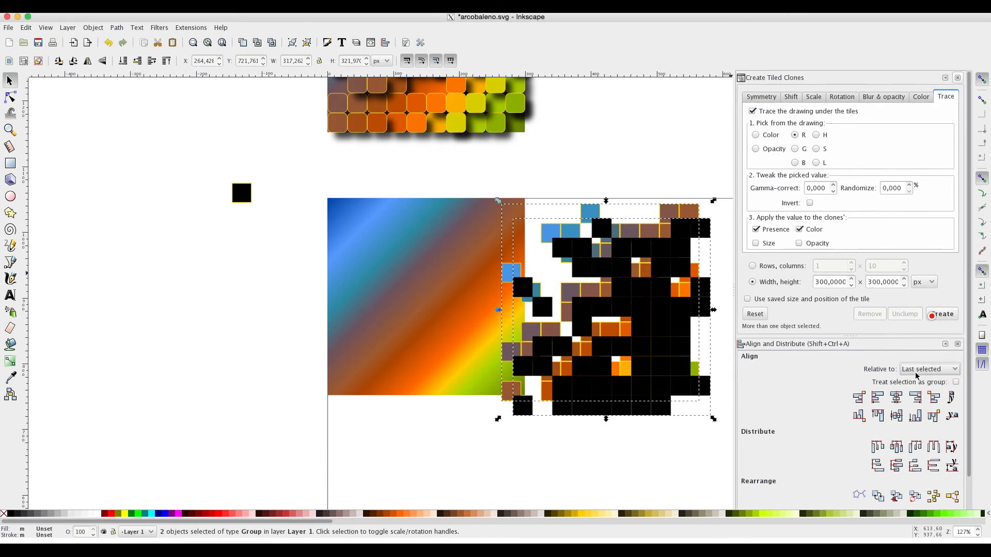
click(896, 397)
click(896, 415)
- Convert the objects of the black group to paths
click(538, 440)
click(580, 390)
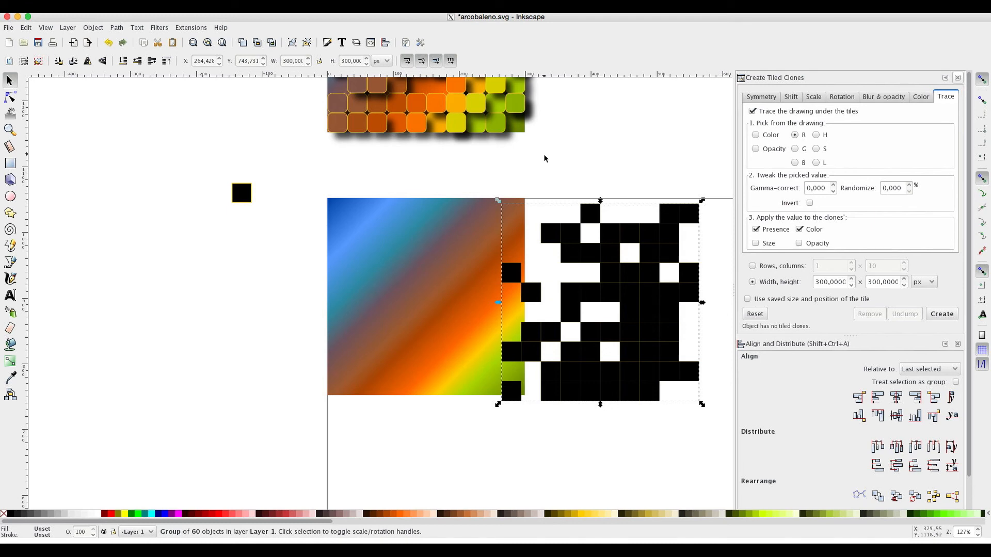
key(ctrl+shift+c)
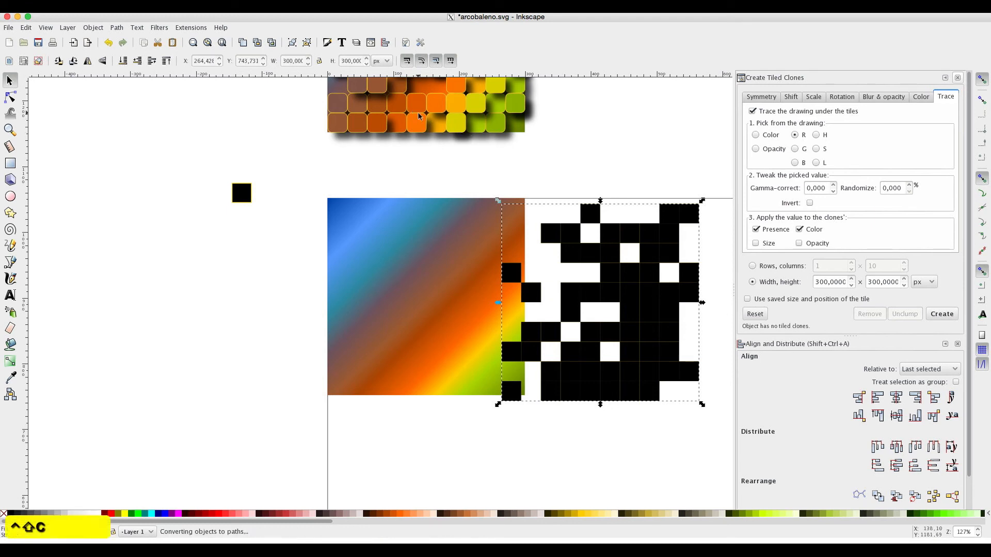
- Give the black group a flat black fill and a blur of 3%
click(327, 43)
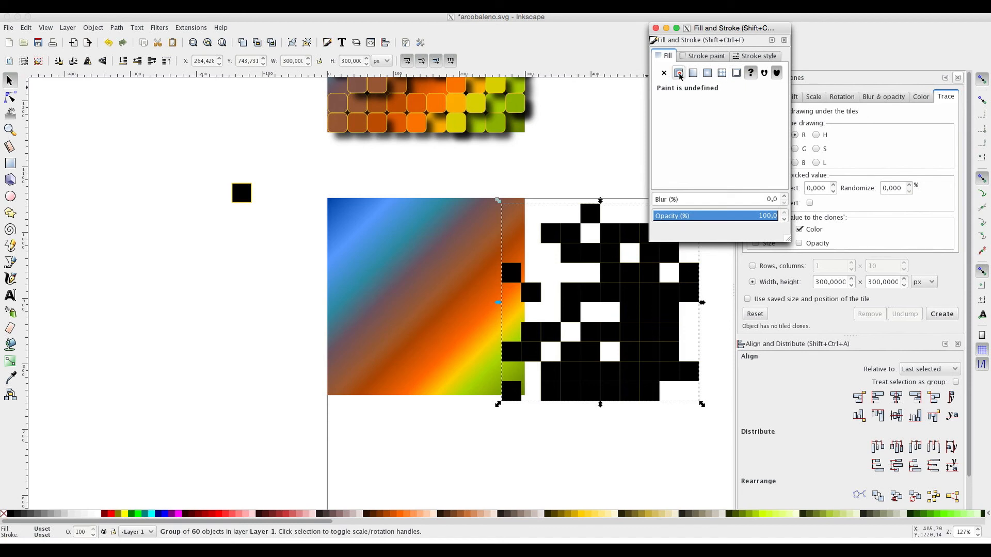
click(678, 73)
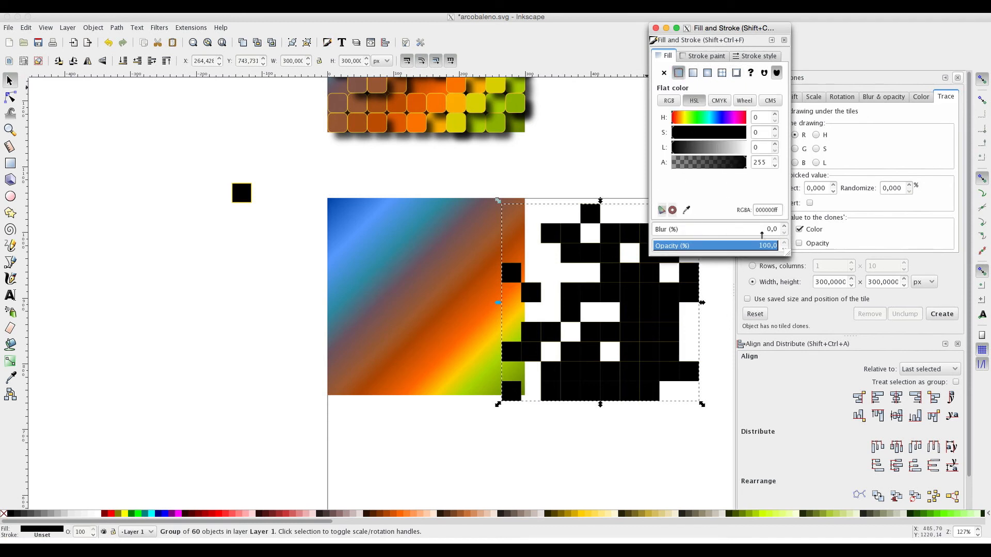
click(783, 227)
click(784, 227)
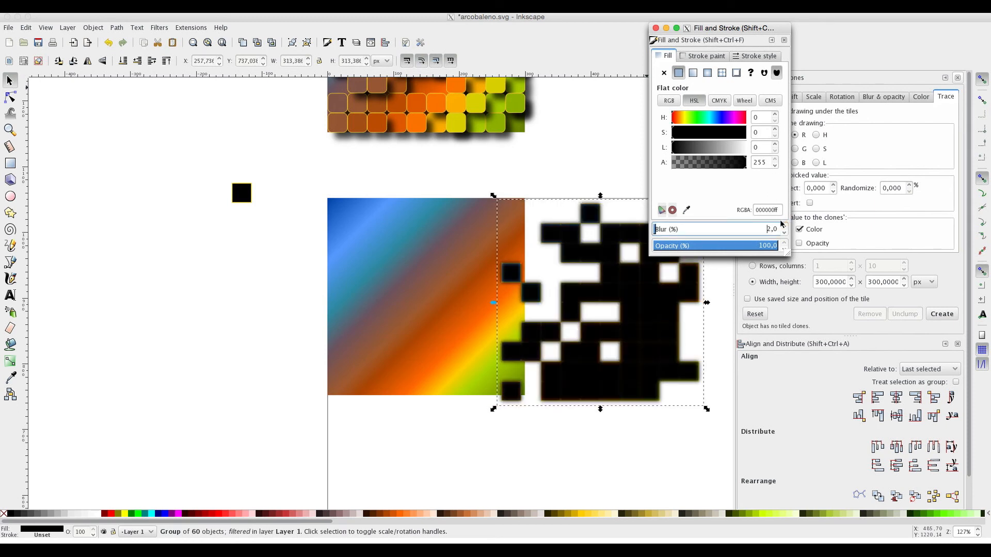
click(784, 226)
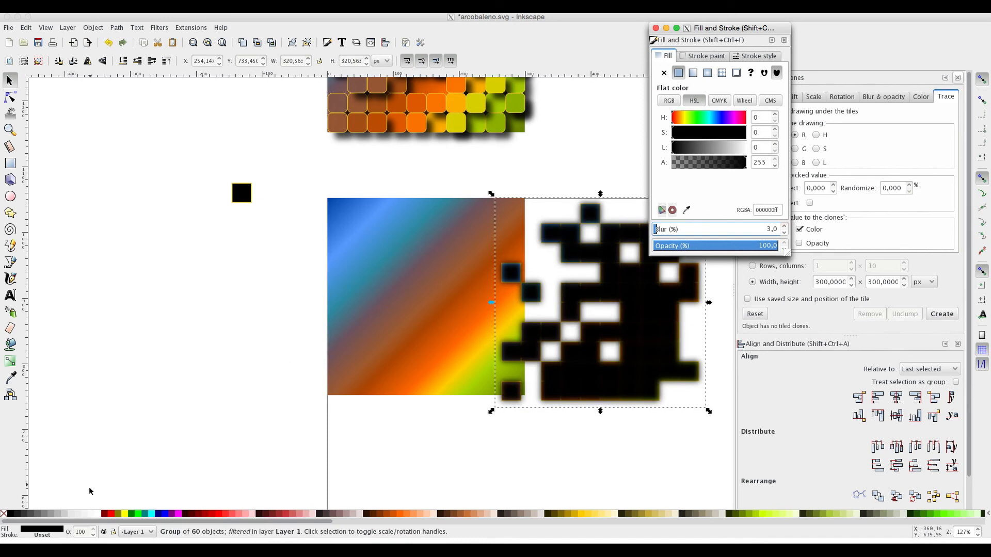
- Set the blurred black group's opacity to 50% and close the fill and stroke settings
click(80, 532)
right_click(80, 532)
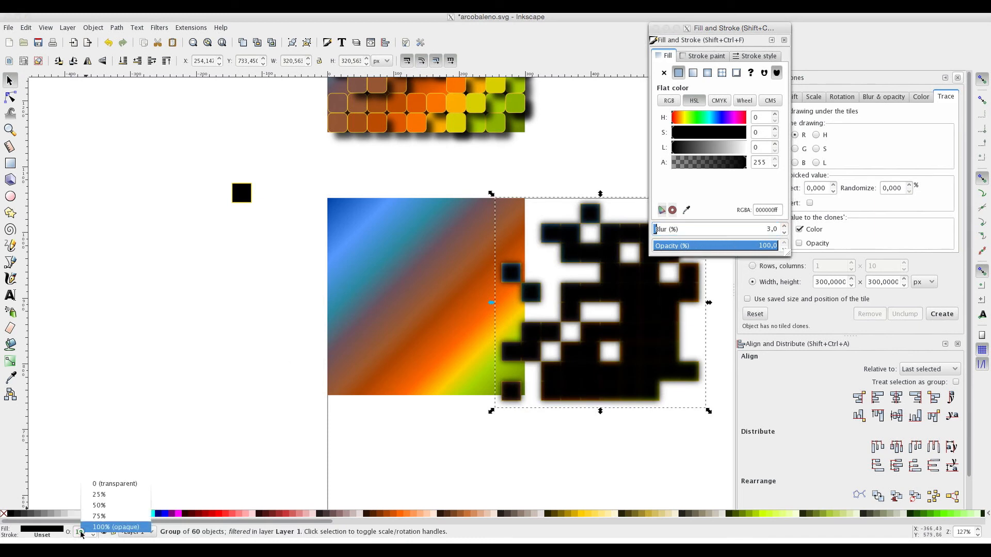
click(99, 505)
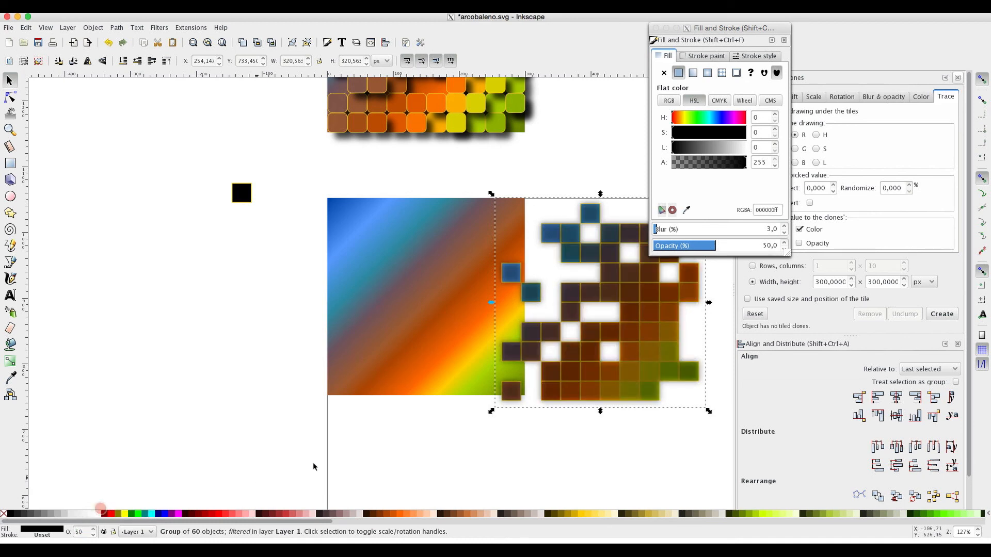
click(655, 29)
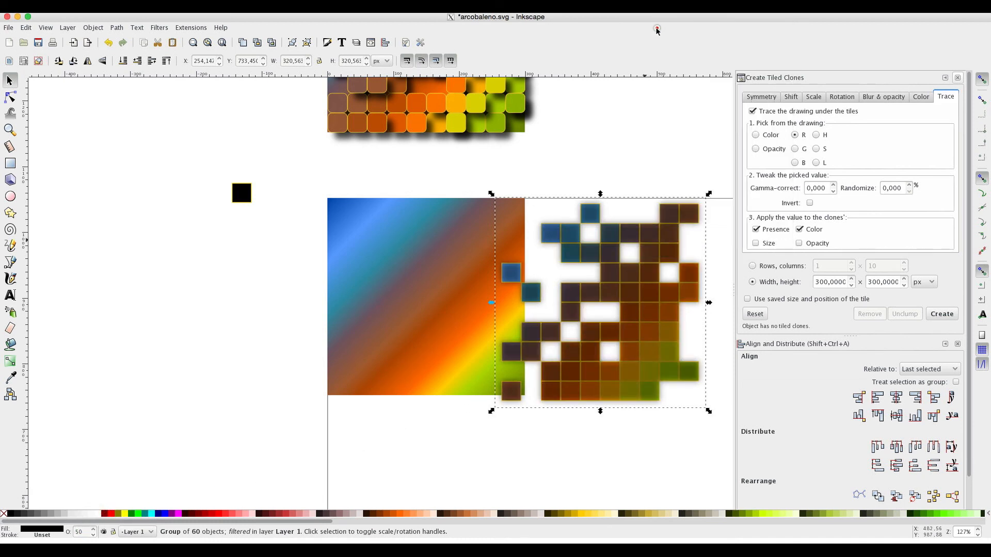
- Nudge the blurred shadow group 4 px right and 4 px down, and lower it beneath the coloured tiles
key(Right)
key(Right)
key(Down)
key(Down)
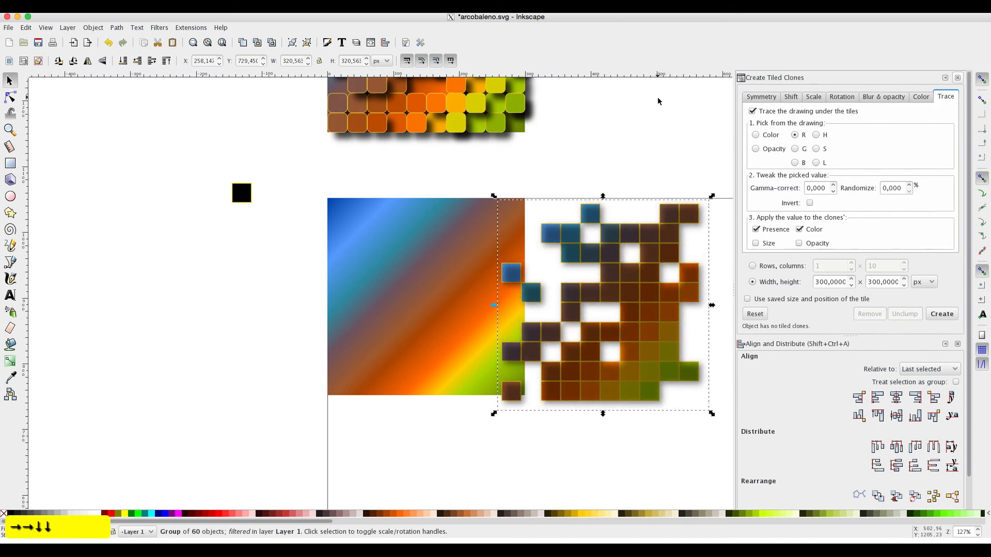
click(141, 64)
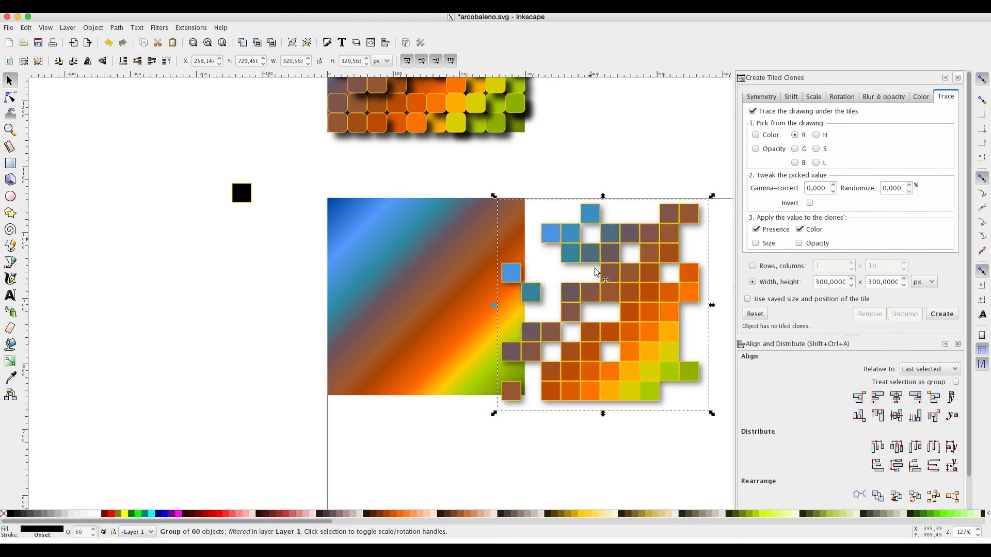
- Group the coloured tiles with their shadow and move the group exactly over the gradient square
drag(480, 170, 717, 414)
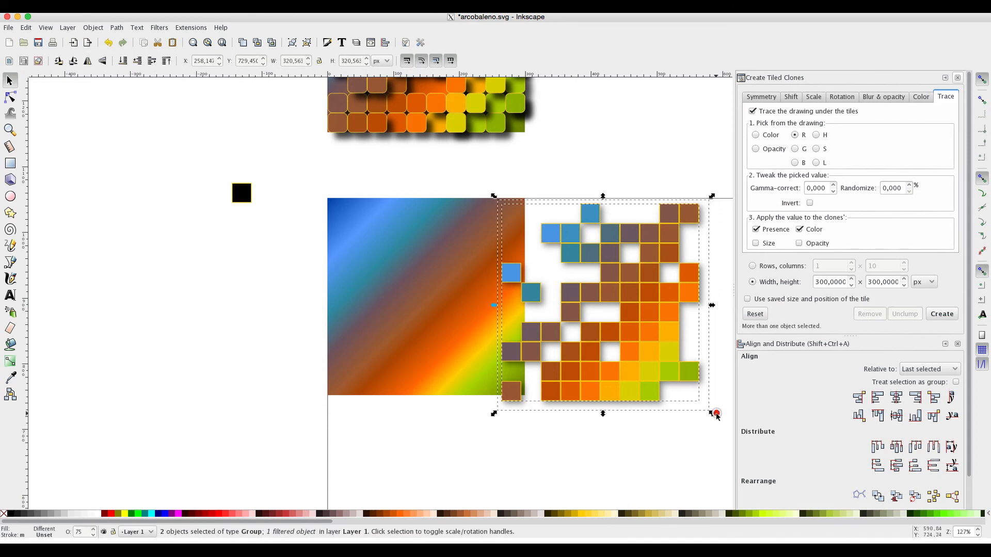
key(ctrl)
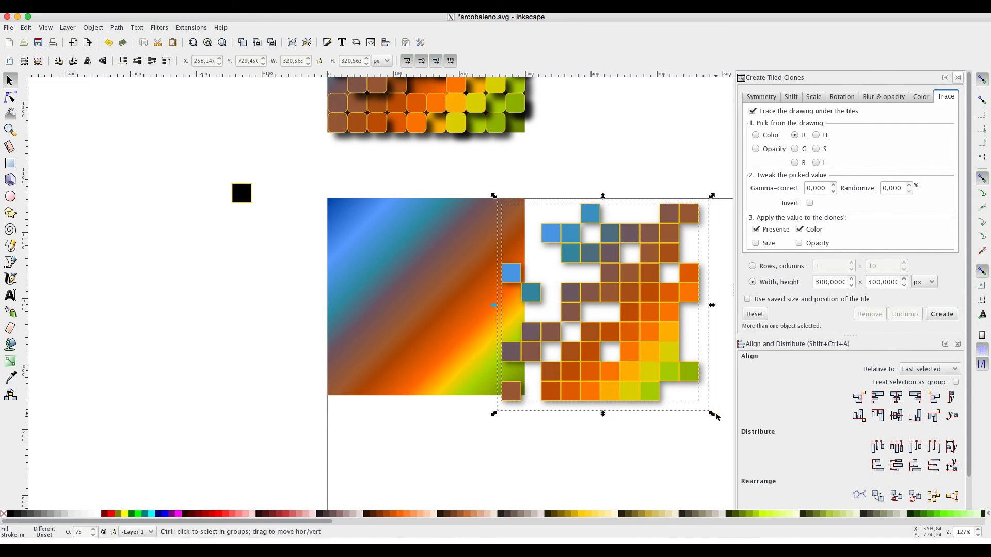
key(ctrl+g)
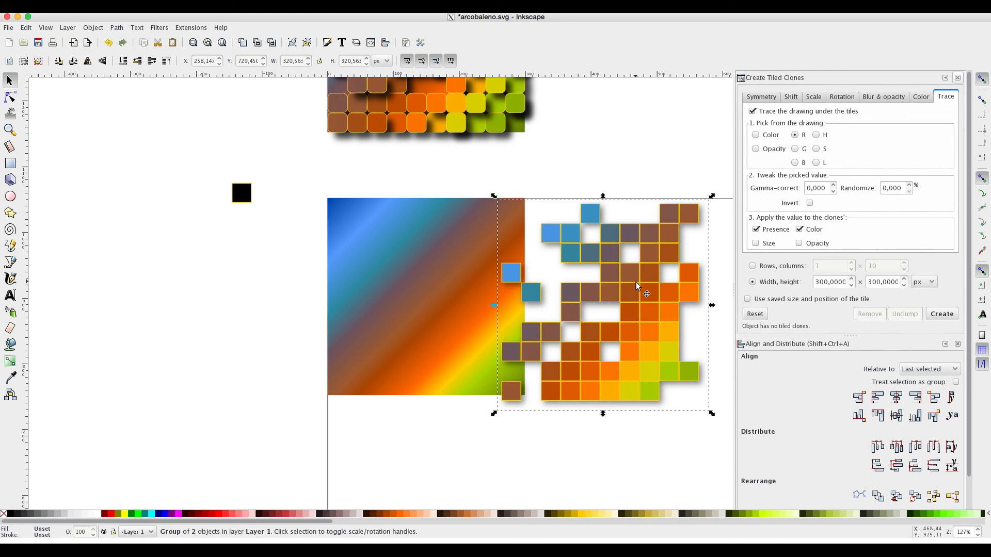
drag(633, 286, 653, 290)
drag(437, 292, 463, 286)
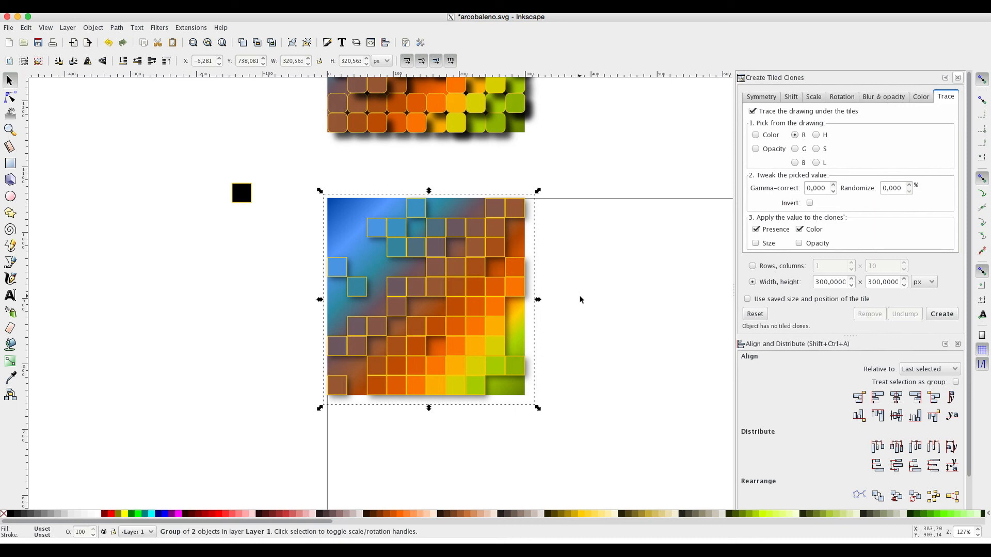
scroll(580, 299, left, 5)
scroll(580, 299, up, 4)
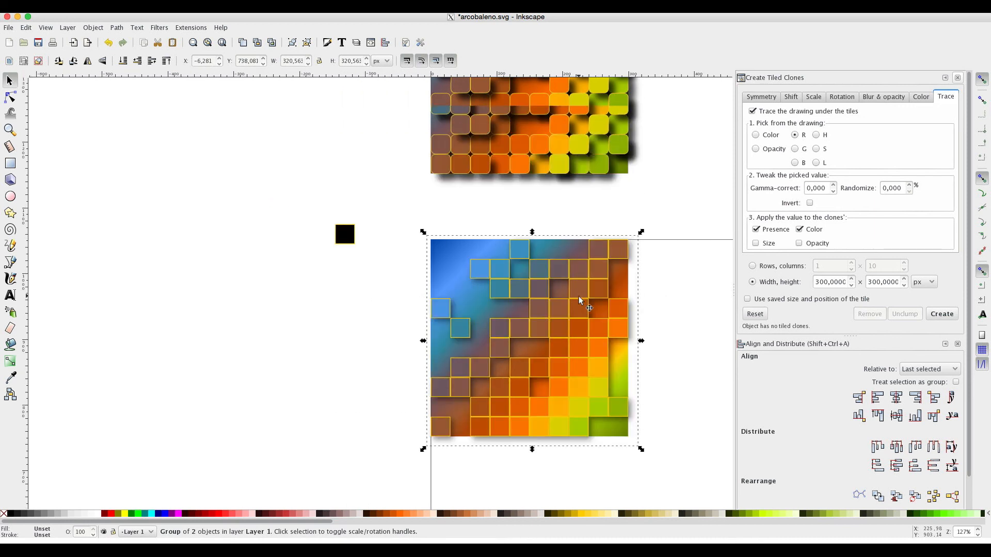
scroll(580, 301, up, 2)
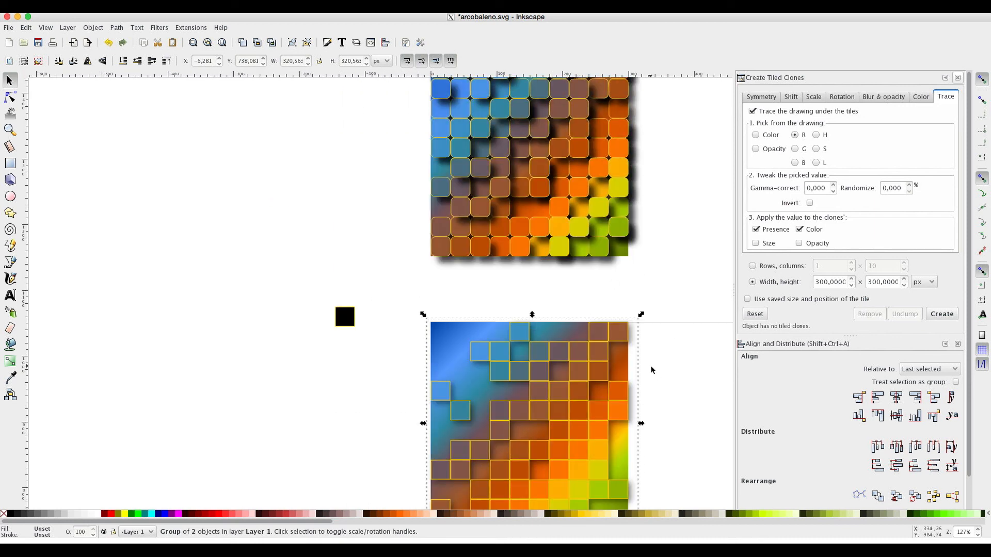
scroll(651, 369, up, 2)
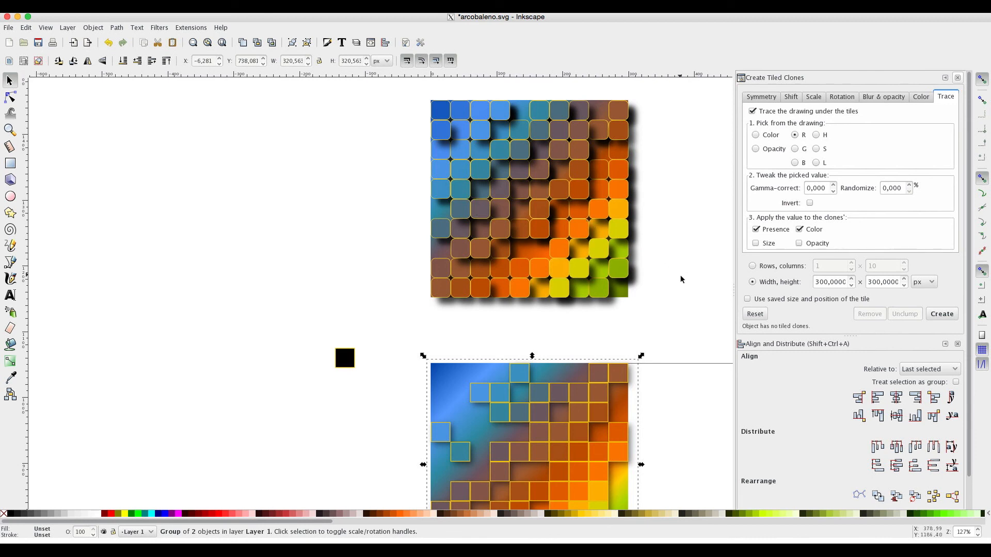
scroll(679, 281, down, 2)
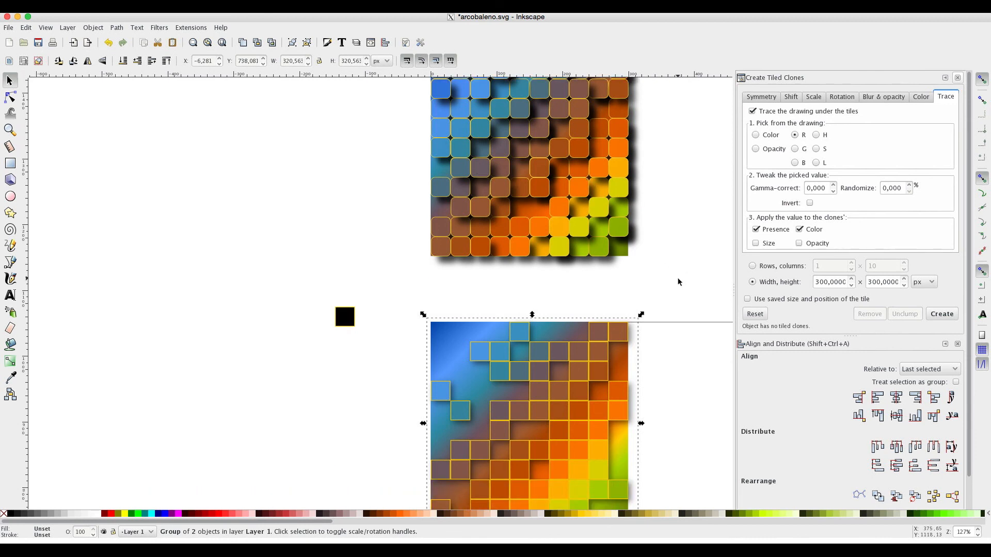